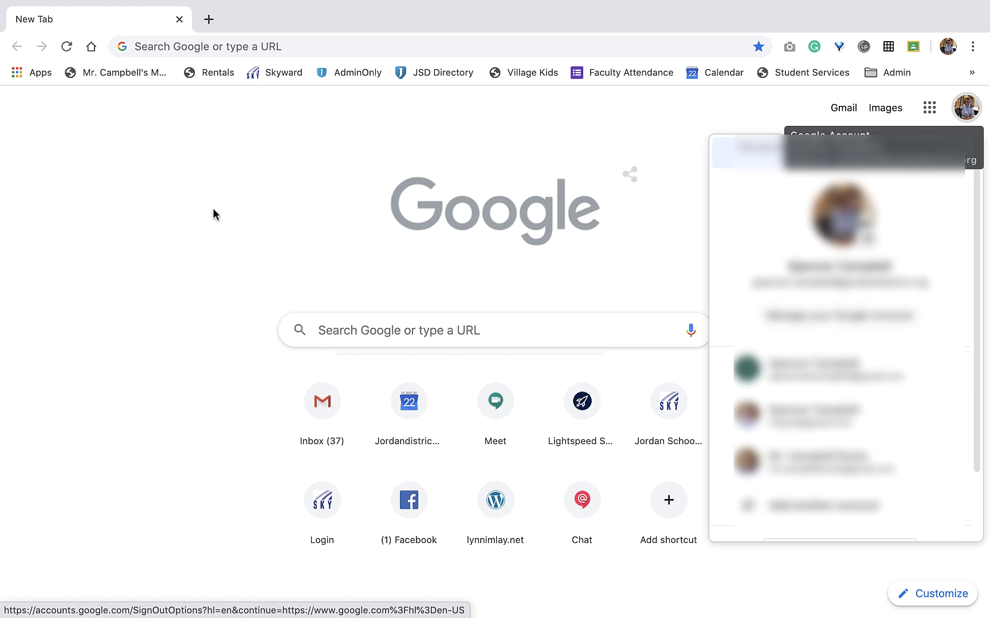
key("ctrl+Left")
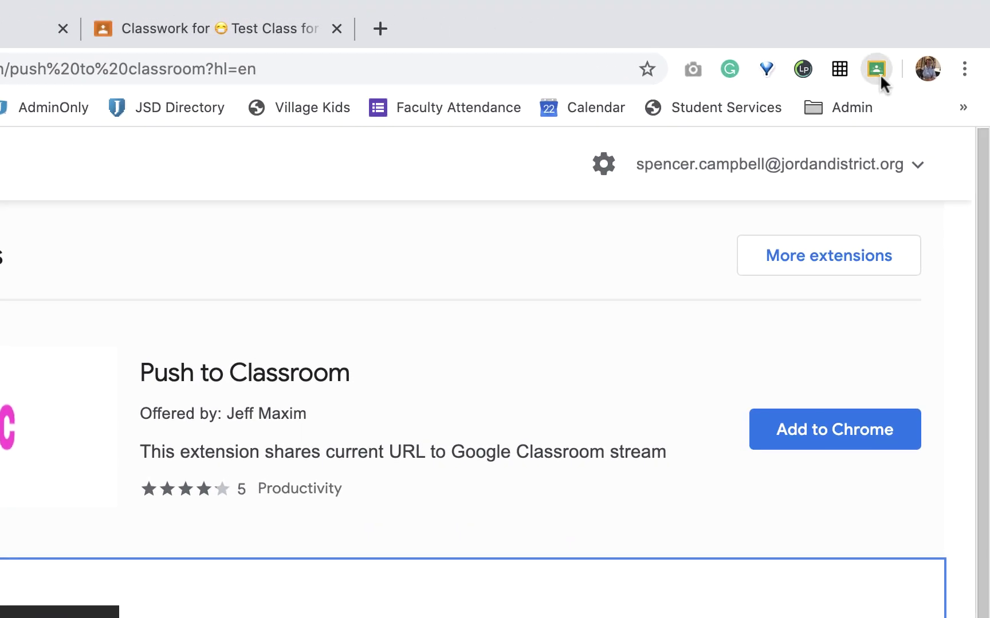
left_click(878, 71)
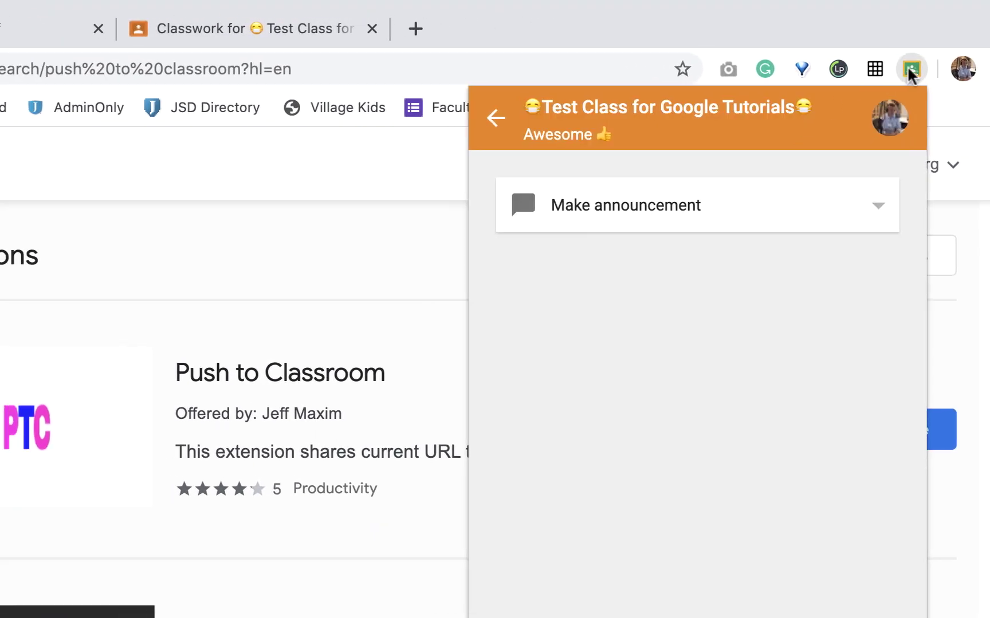
left_click(451, 154)
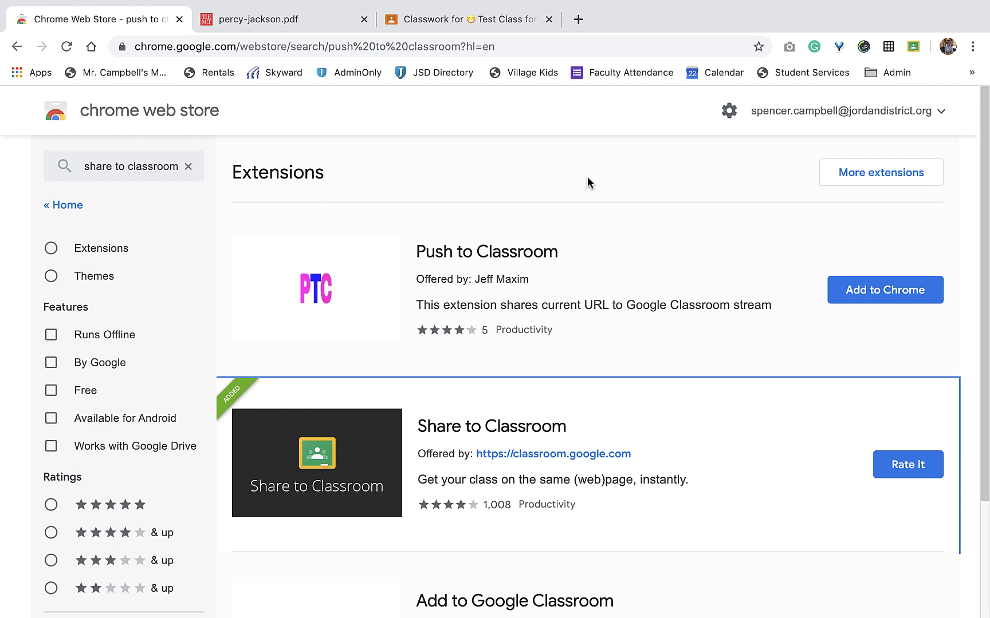
Switch to the percy-jackson.pdf tab and scroll through the 6-page guide, returning to its cover.
left_click(297, 20)
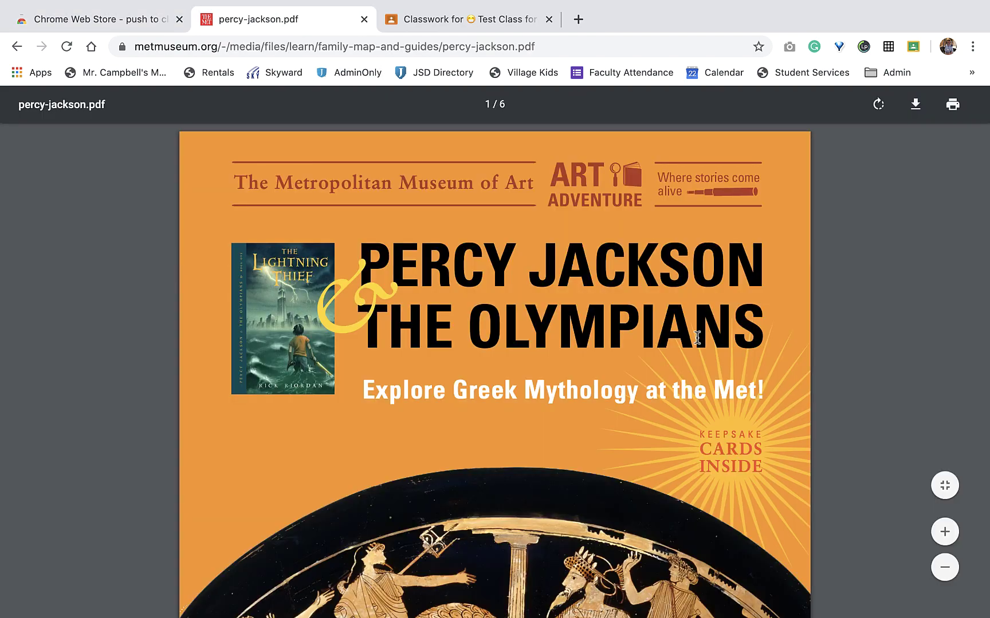
scroll(697, 337, "down", 10)
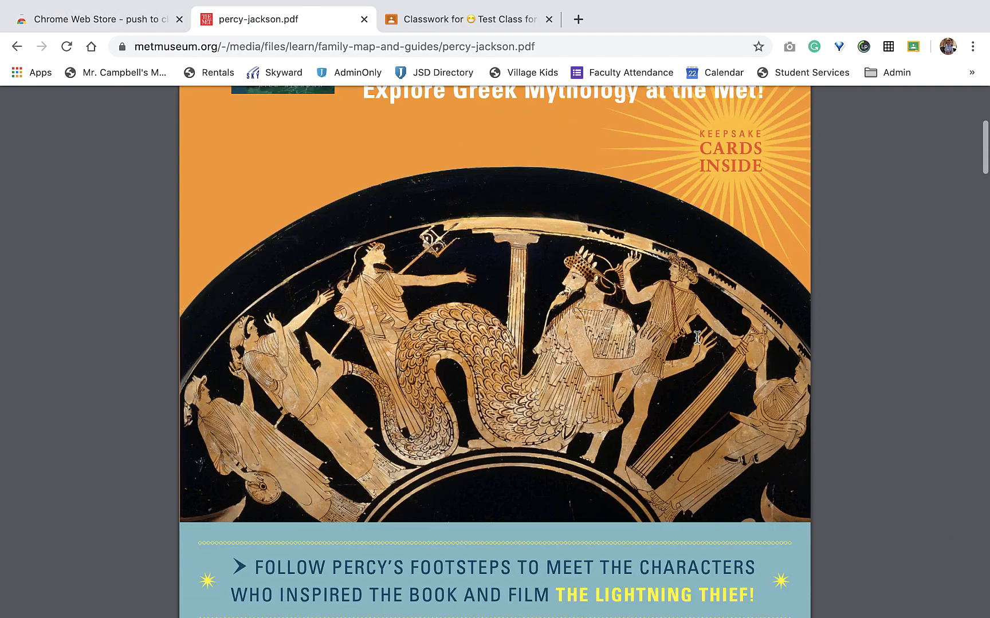
scroll(697, 338, "down", 10)
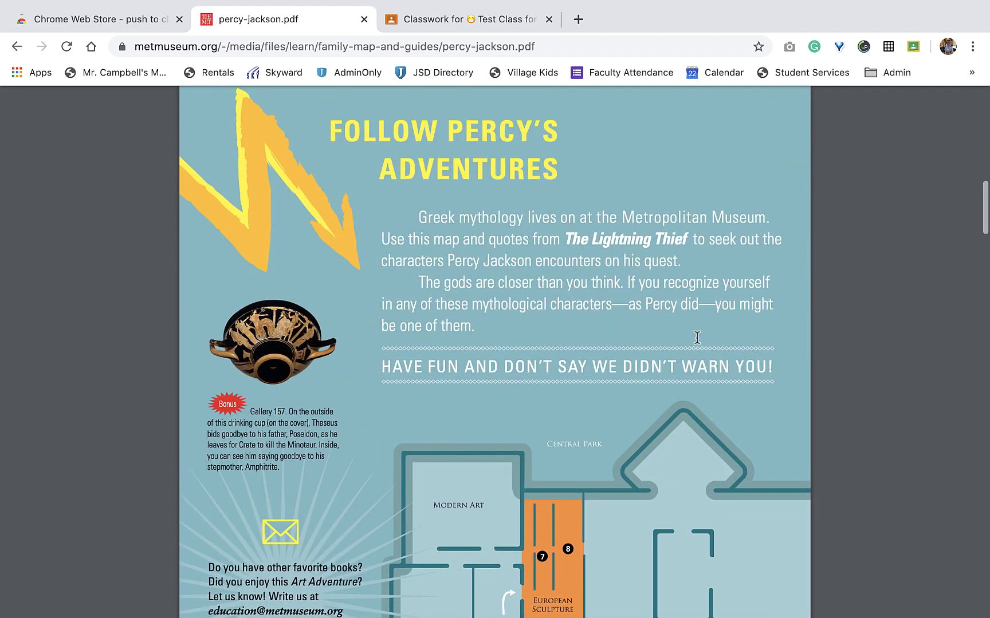
scroll(697, 338, "down", 5)
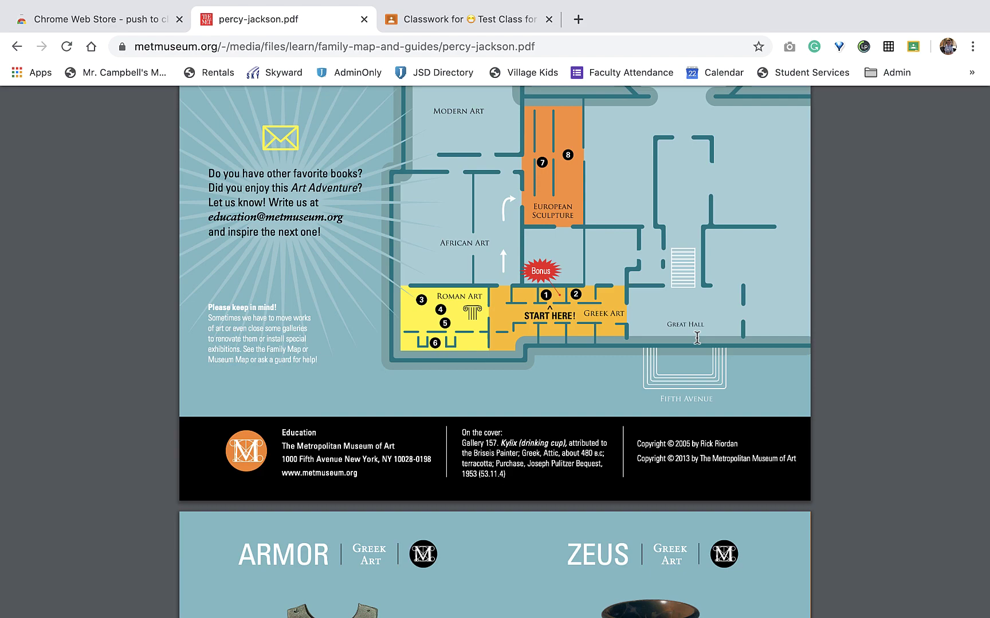
scroll(697, 338, "down", 8)
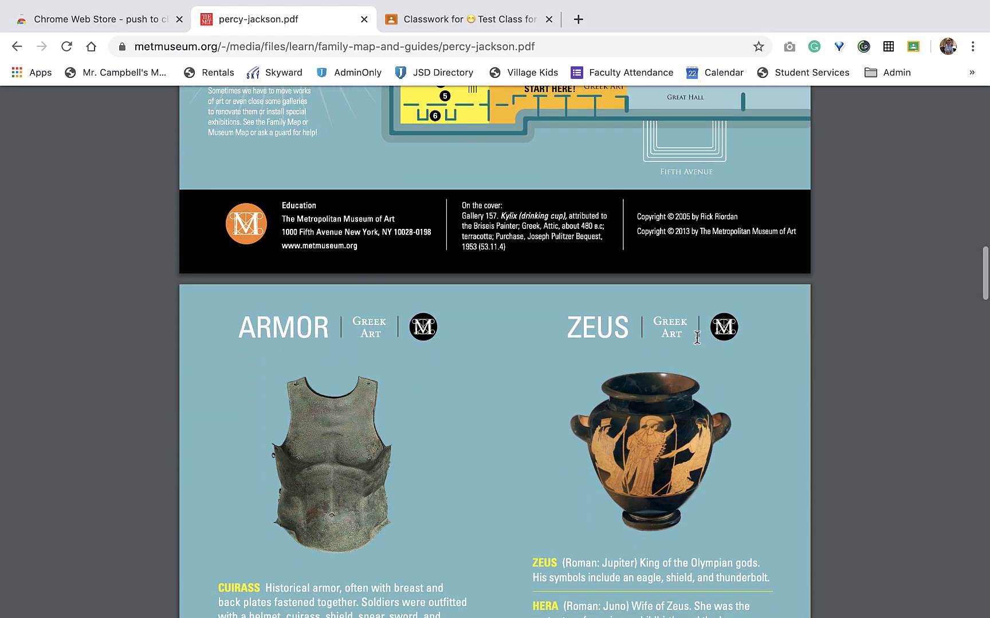
scroll(697, 338, "down", 5)
scroll(697, 338, "up", 20)
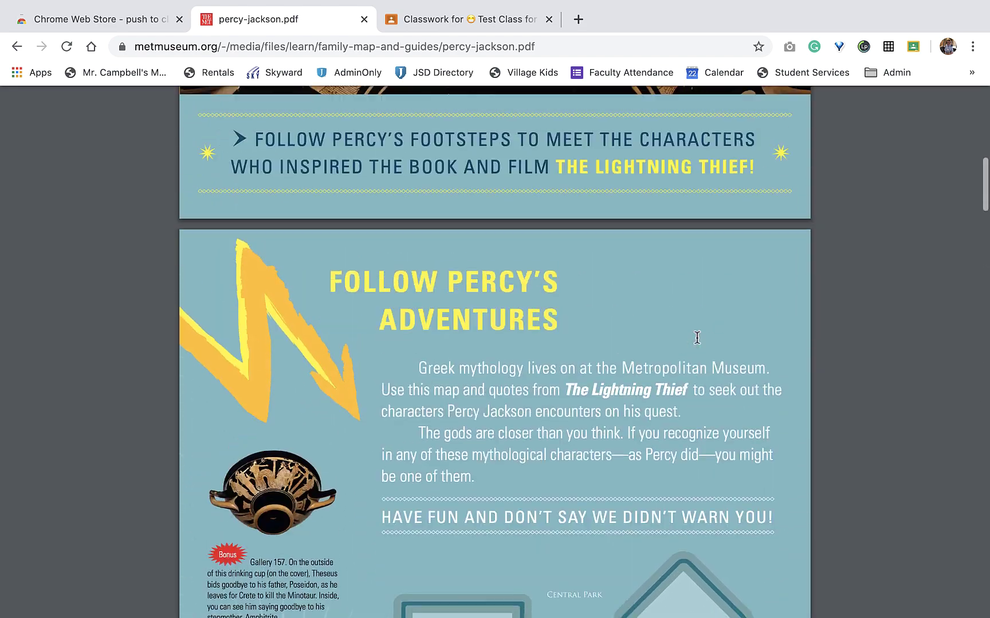
scroll(697, 338, "up", 20)
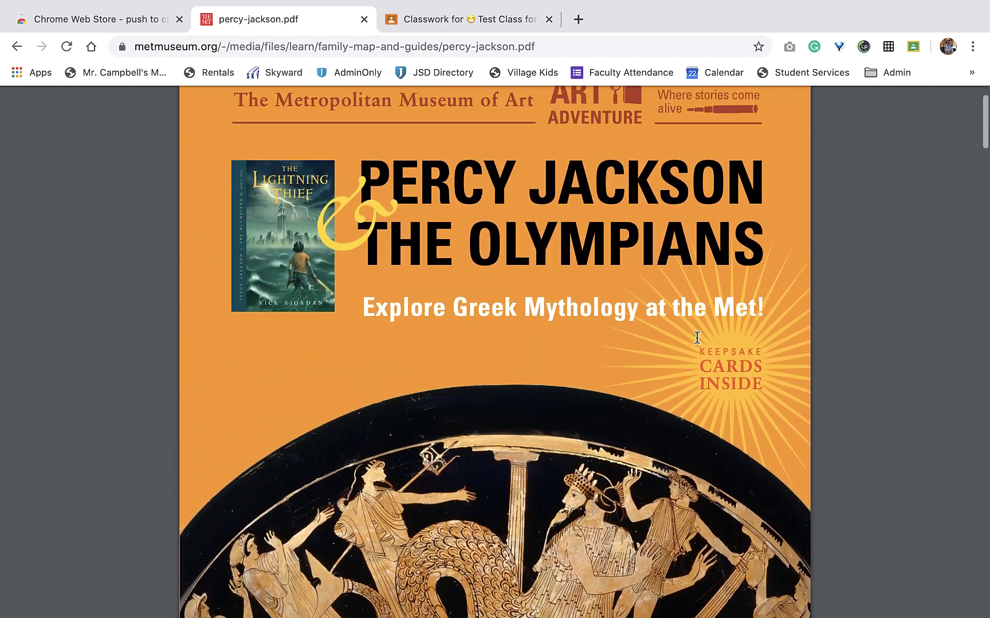
scroll(697, 338, "up", 2)
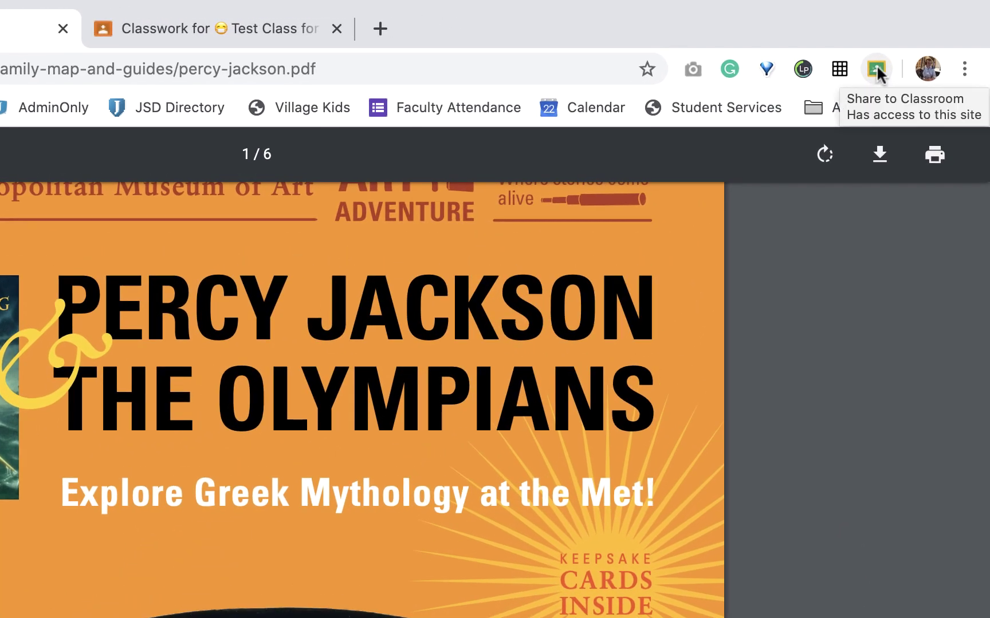
Open Share to Classroom on the PDF for Test Class for Google Tutorials and browse its sharing types.
left_click(875, 70)
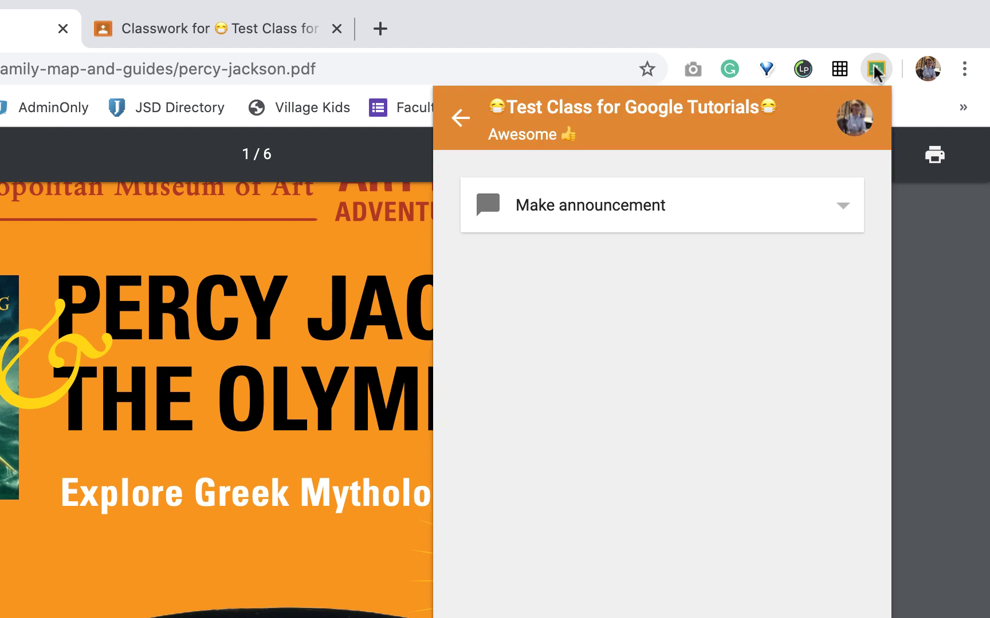
left_click(791, 214)
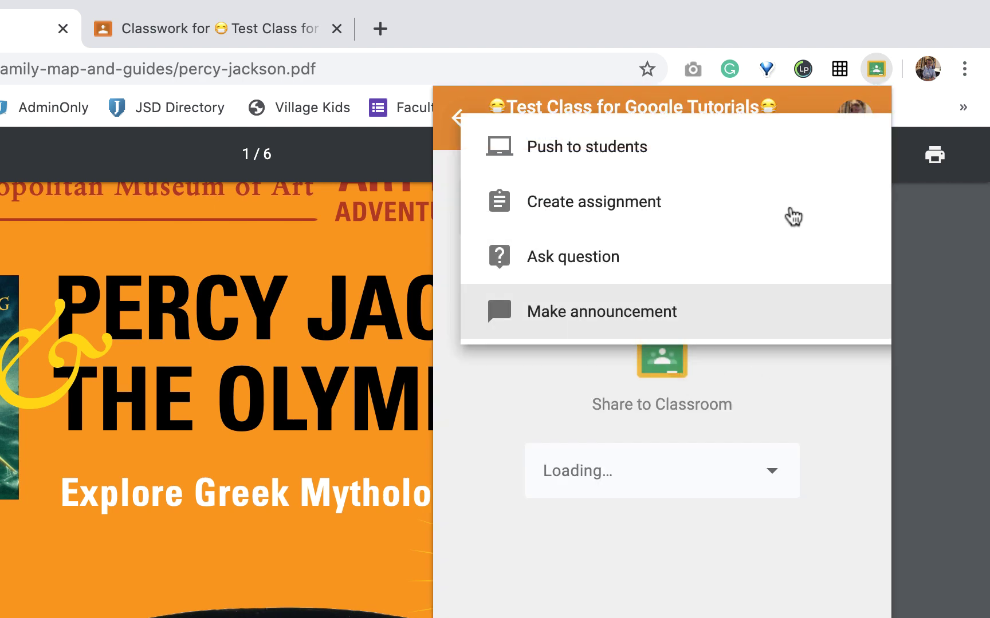
left_click(736, 201)
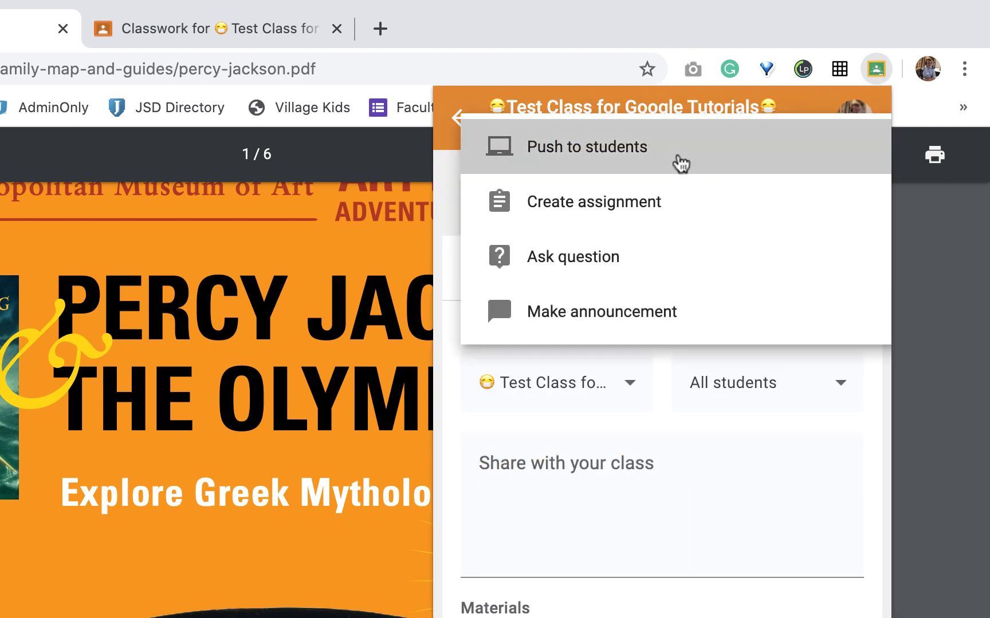
left_click(680, 161)
left_click(697, 202)
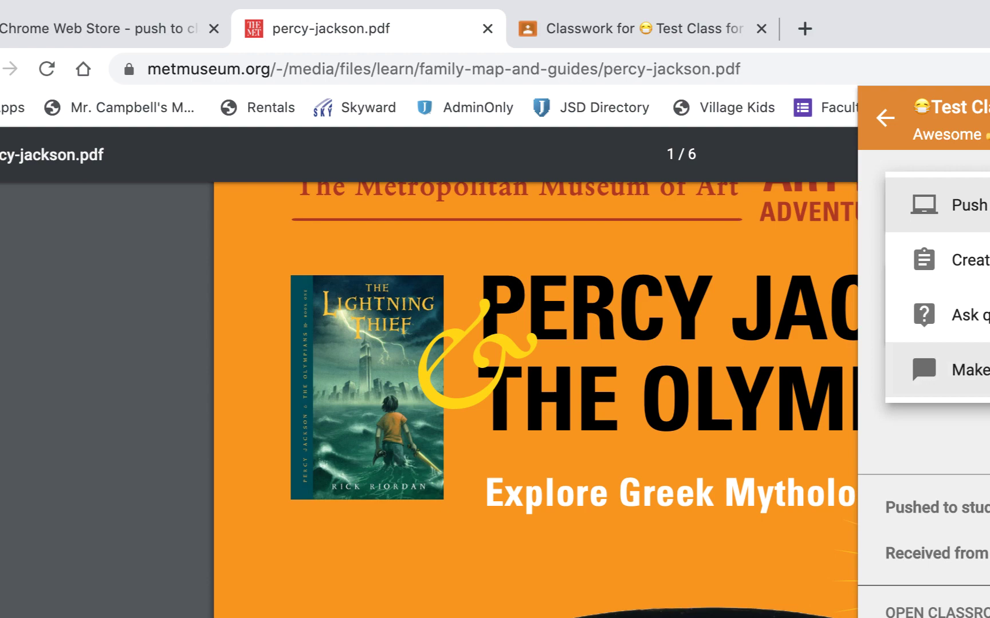
Close the sharing panel, go to the class Stream in Classroom, and close the New Tab and Web Store tabs.
left_click(180, 349)
left_click(644, 39)
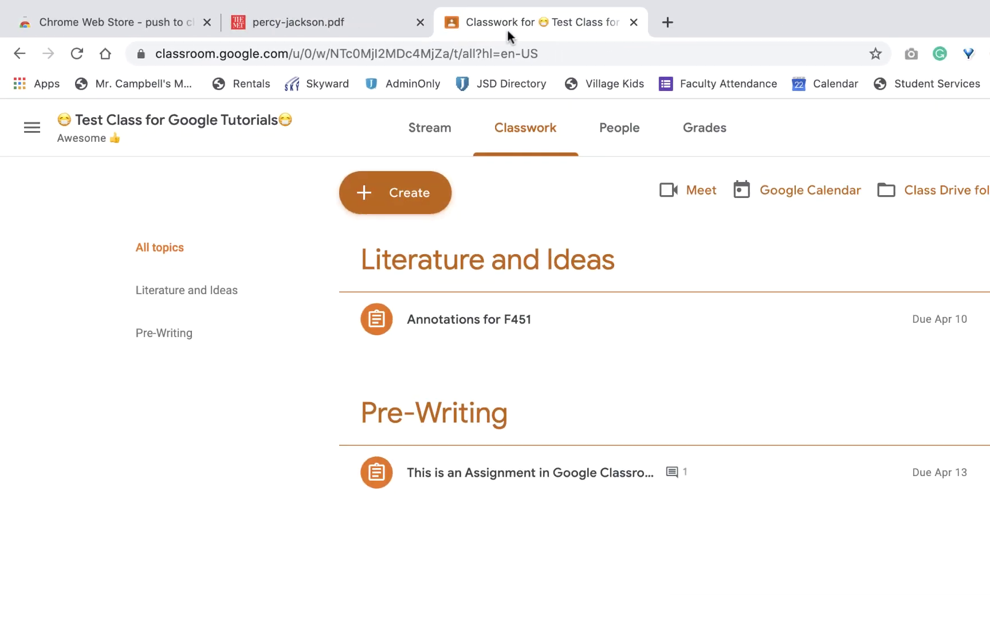
left_click(375, 112)
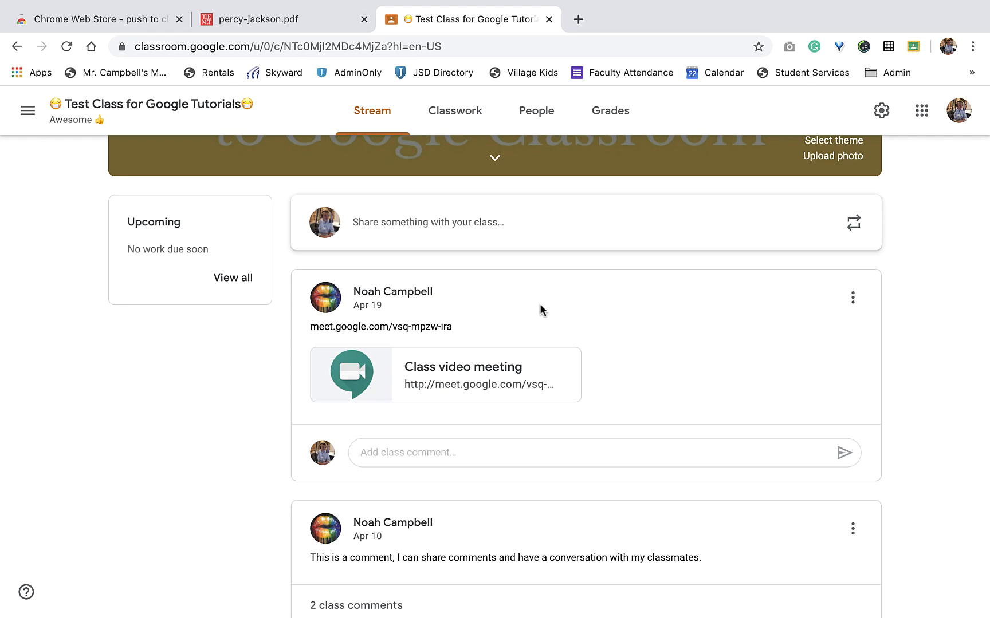
scroll(540, 305, "up", 3)
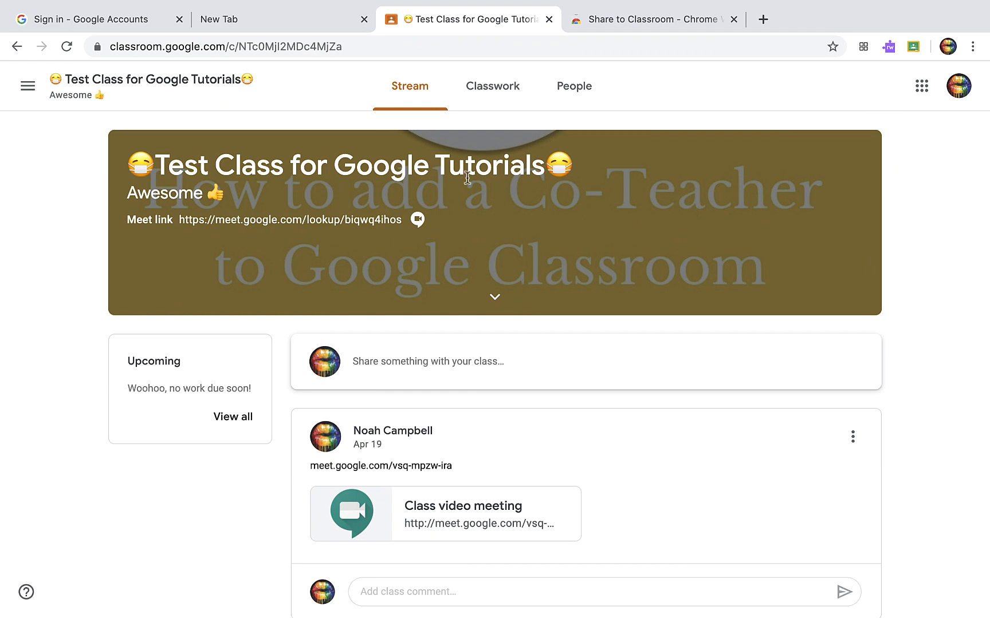
left_click(364, 19)
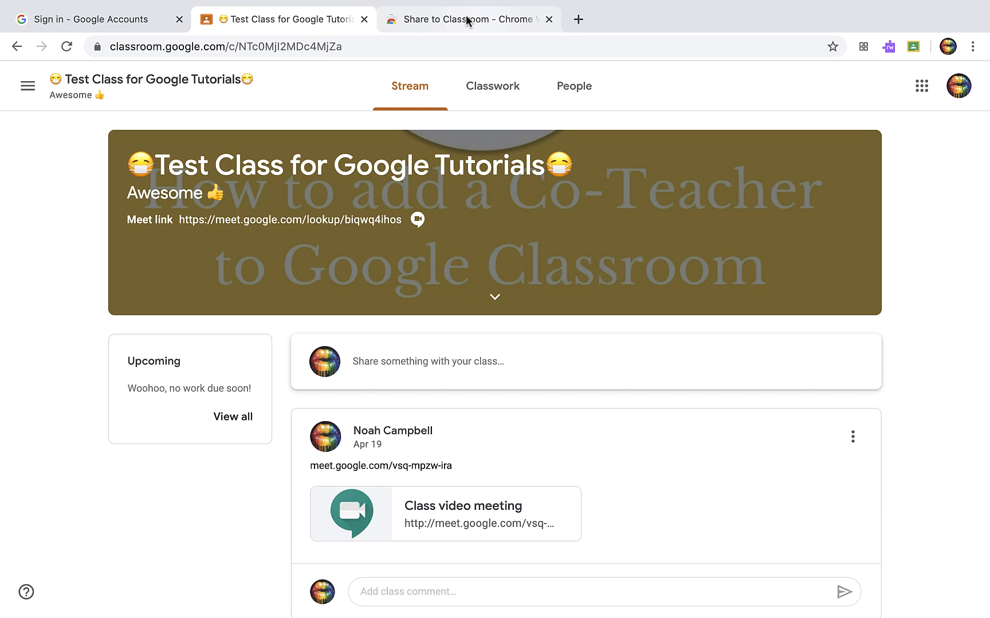
left_click(549, 19)
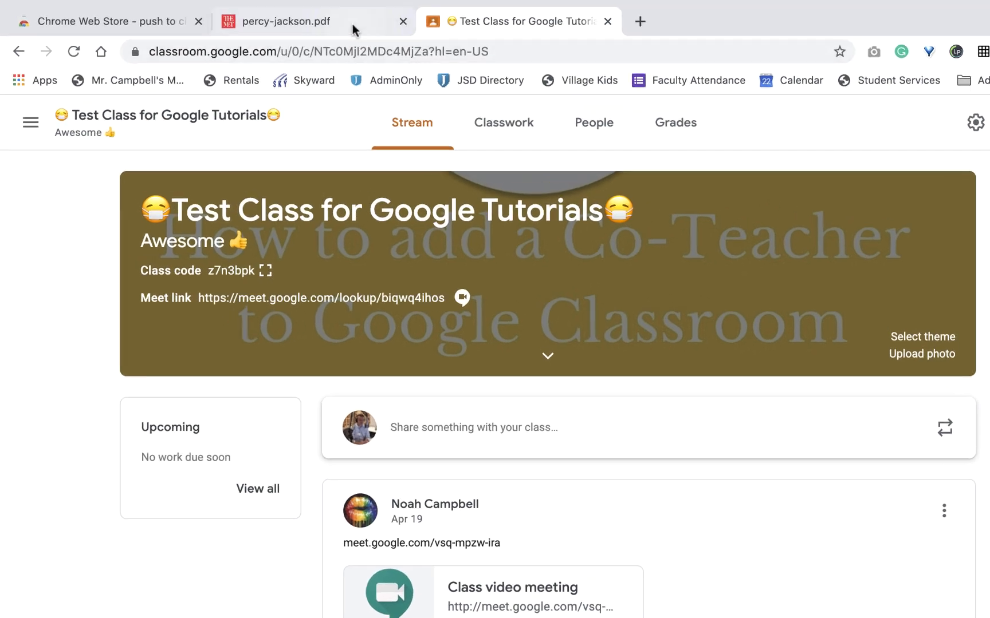
Back on the PDF, reopen Share to Classroom and choose to create an assignment.
left_click(332, 19)
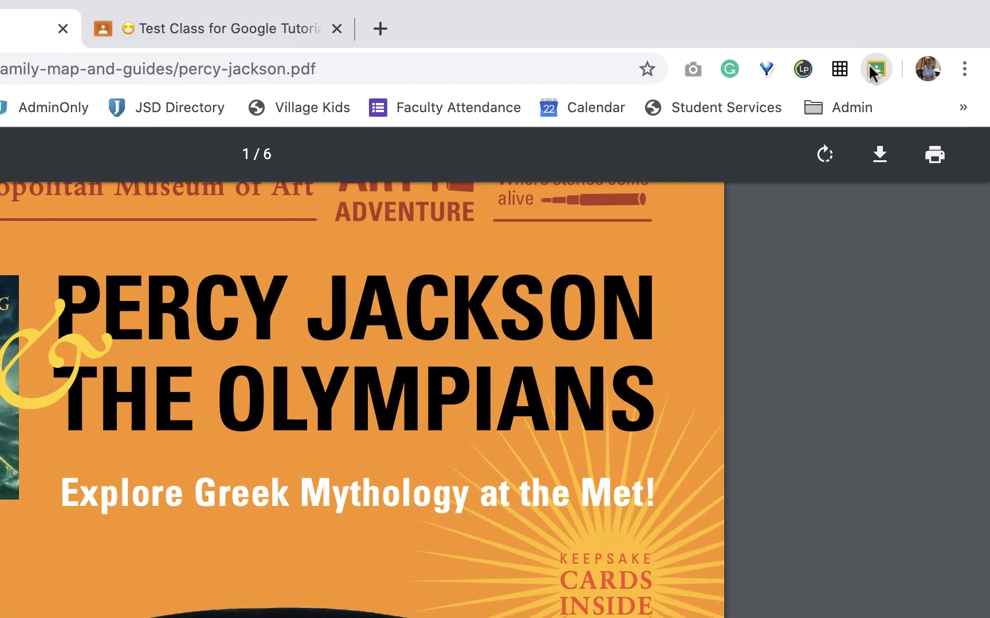
left_click(876, 69)
left_click(658, 207)
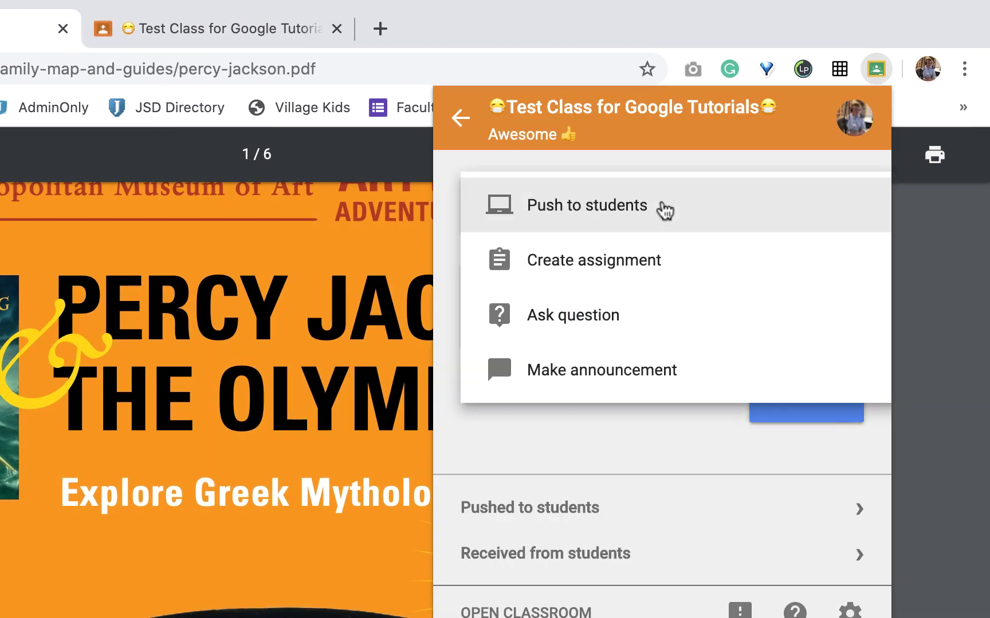
left_click(649, 261)
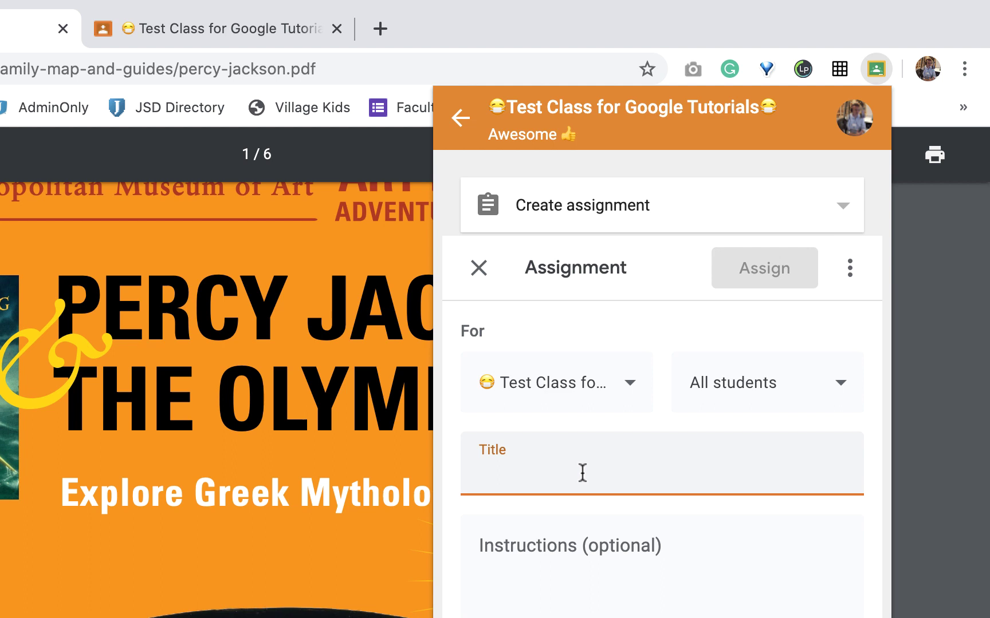
Give the assignment a placeholder title and instructions, then assign it with the PDF link.
type("as'dlfh[oaisdhfasdf")
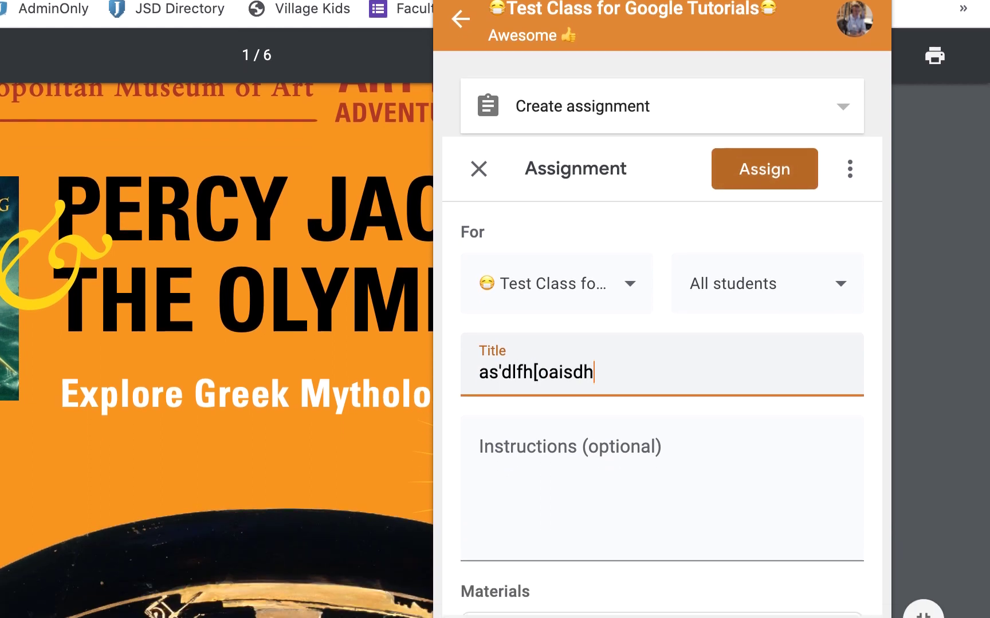
left_click(559, 541)
type("asd/flnas;ldfh;lasdknfsad")
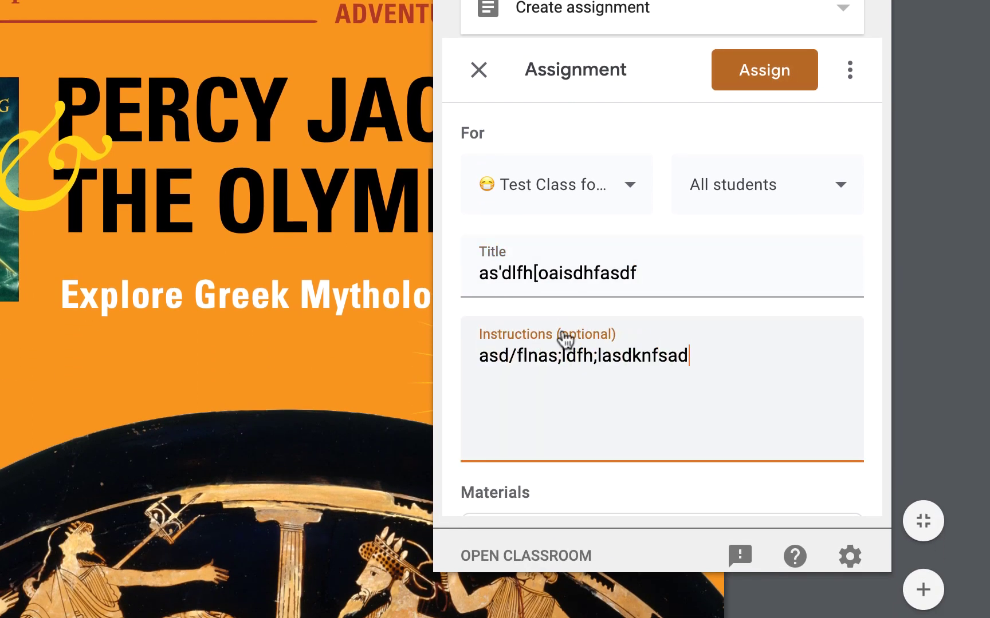
scroll(700, 265, "down", 3)
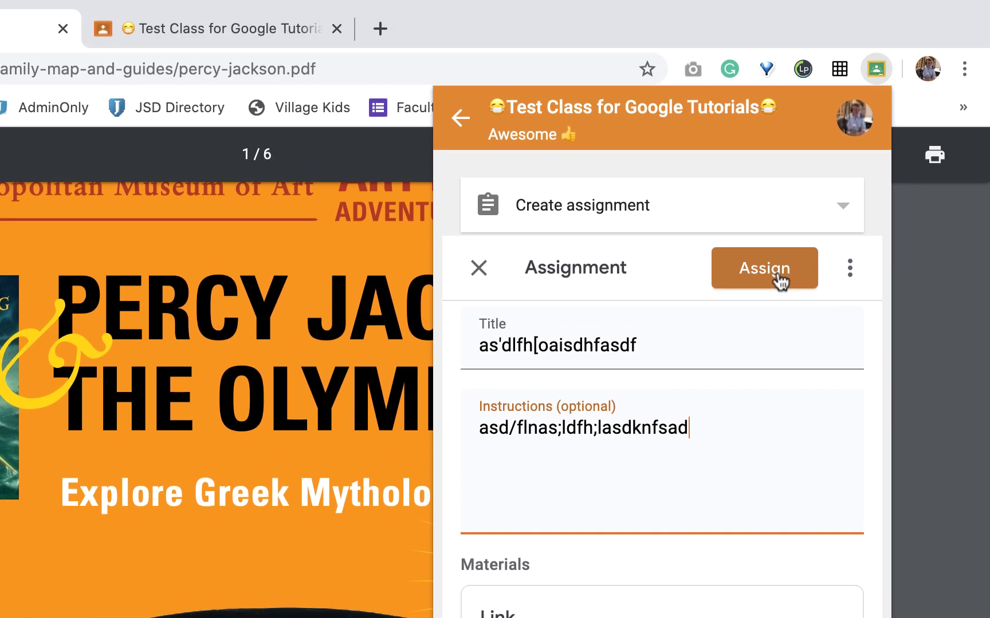
left_click(779, 279)
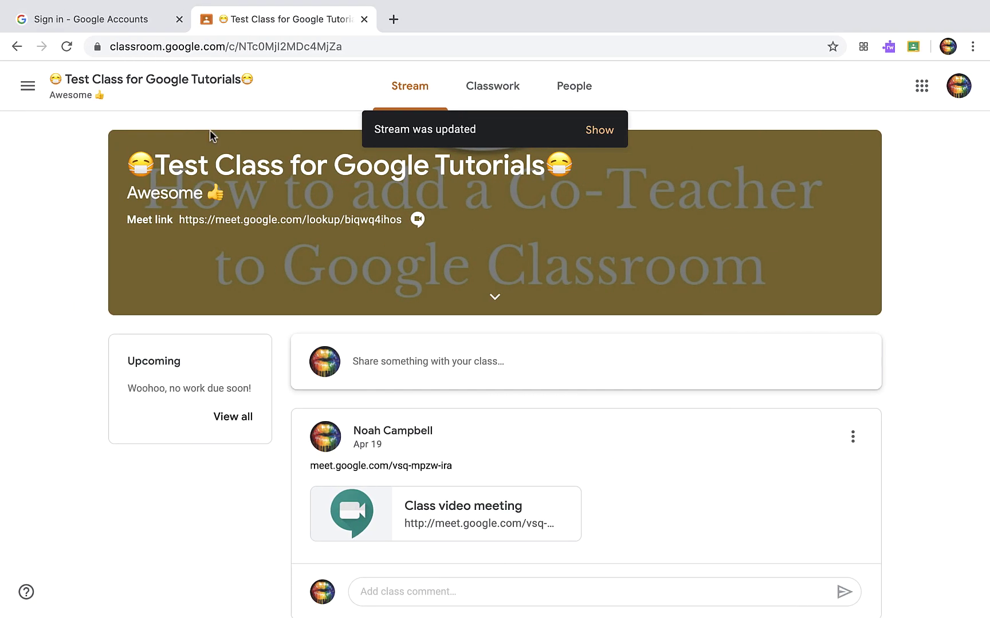
Reload the class stream, then view Classwork showing the new 'as'dlfh[oaisdhfasdf' assignment.
left_click(66, 46)
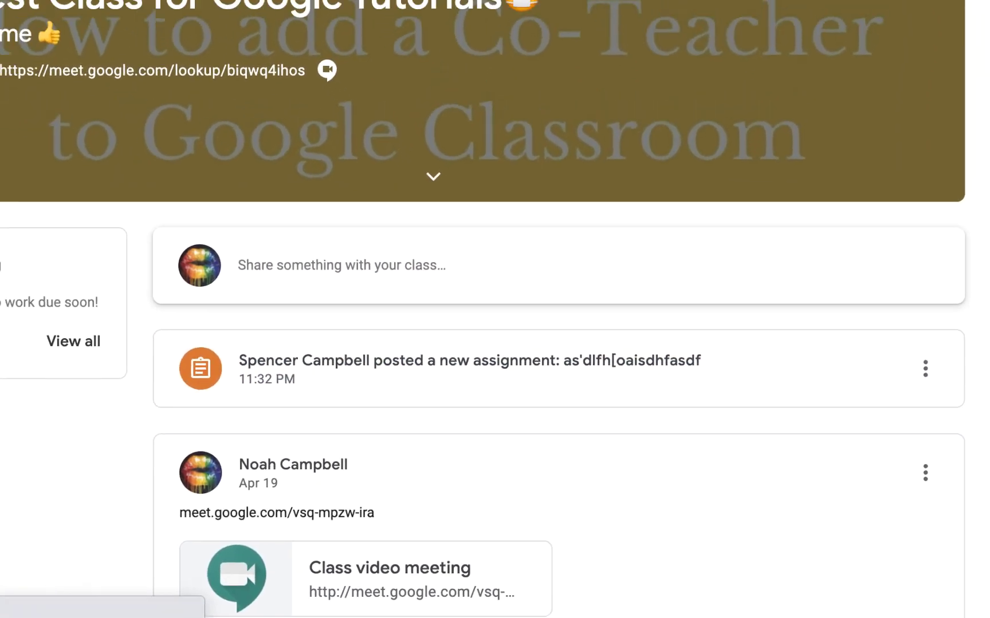
left_click(493, 87)
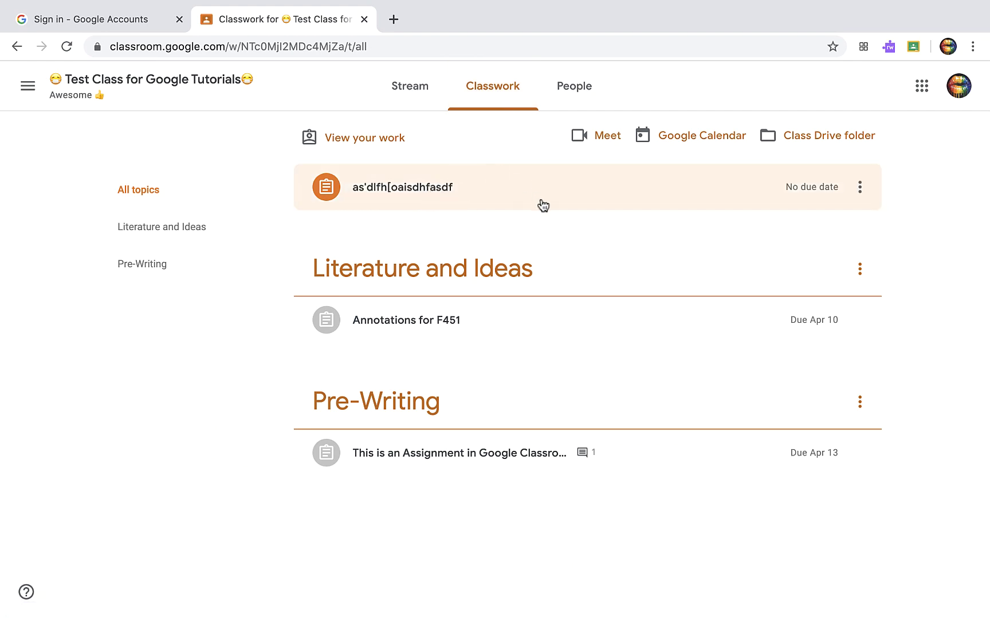
Delete the test assignment 'as'dlfh[oaisdhfasdf' from Classwork through its options menu.
left_click(859, 187)
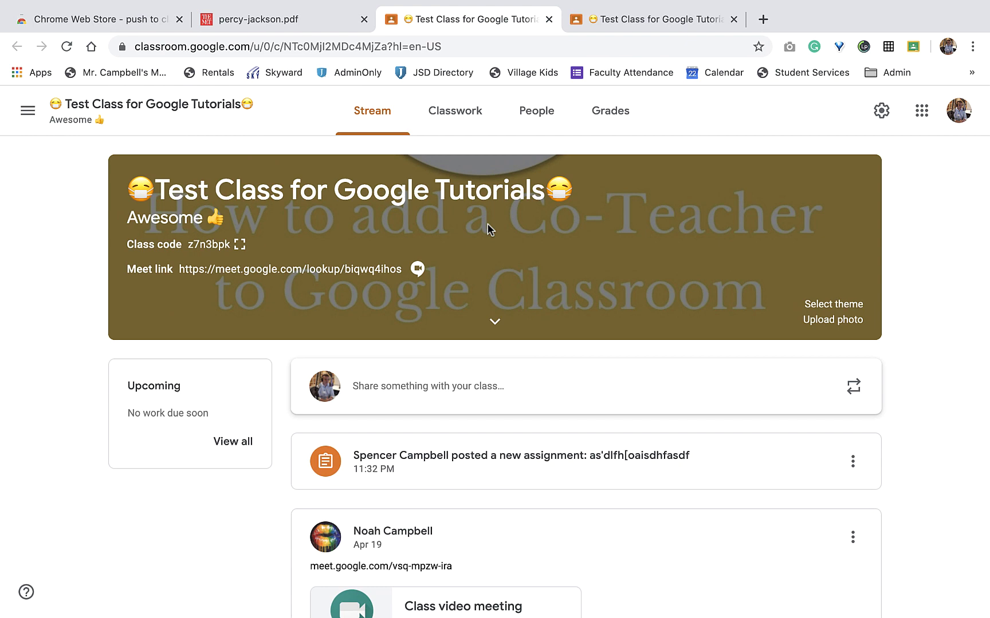
left_click(463, 117)
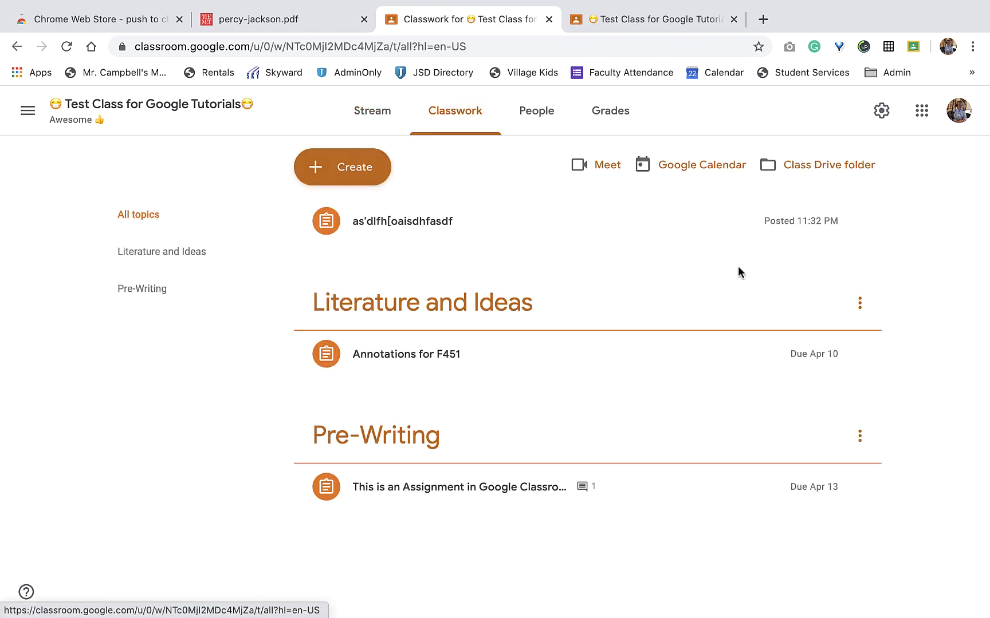
left_click(852, 222)
left_click(827, 287)
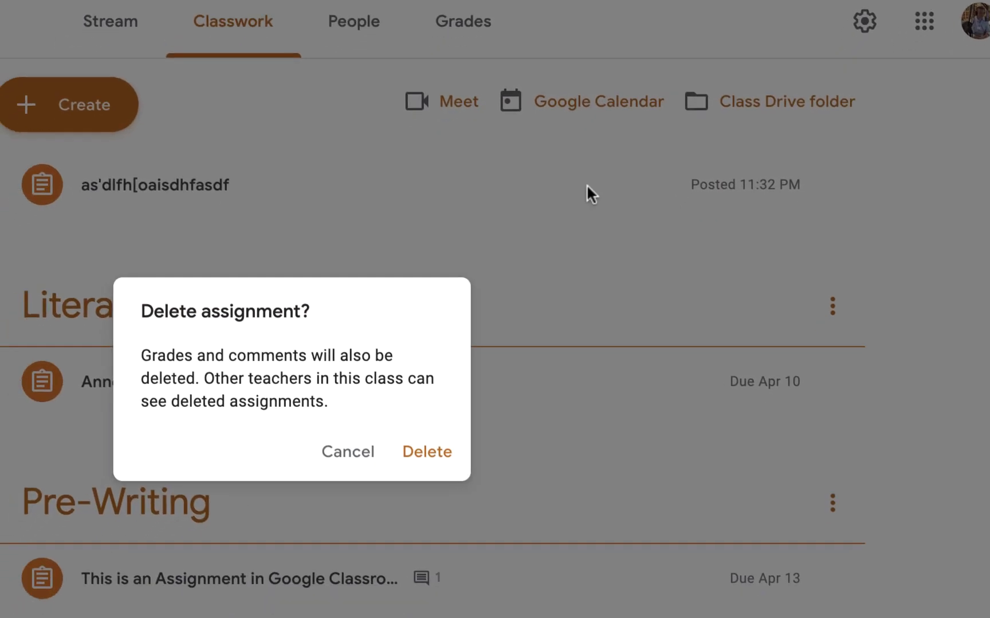
left_click(433, 452)
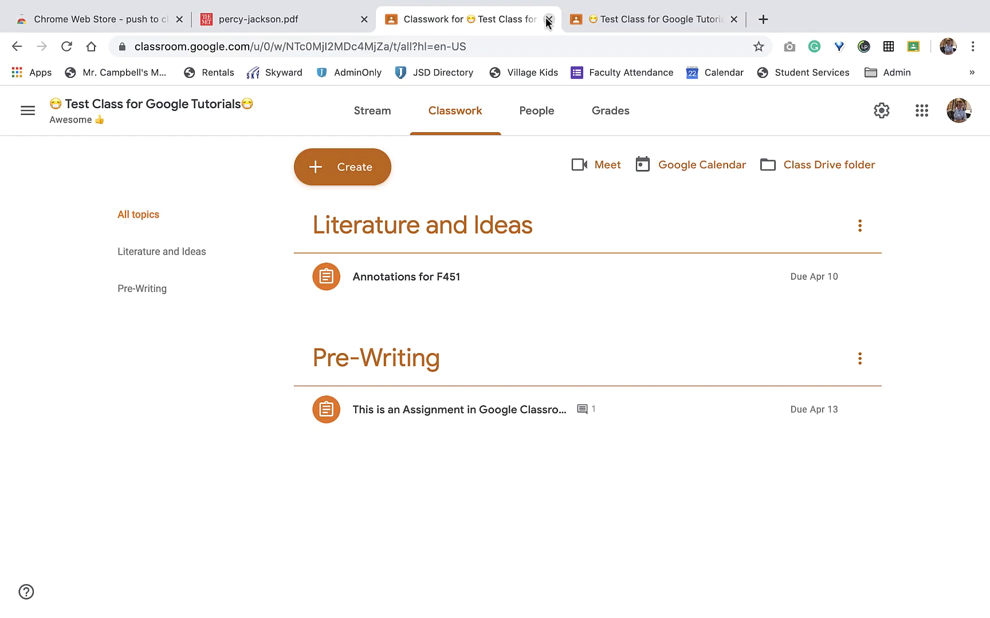
Close the Classroom tabs and set up a Share to Classroom question post for the PDF.
left_click(549, 19)
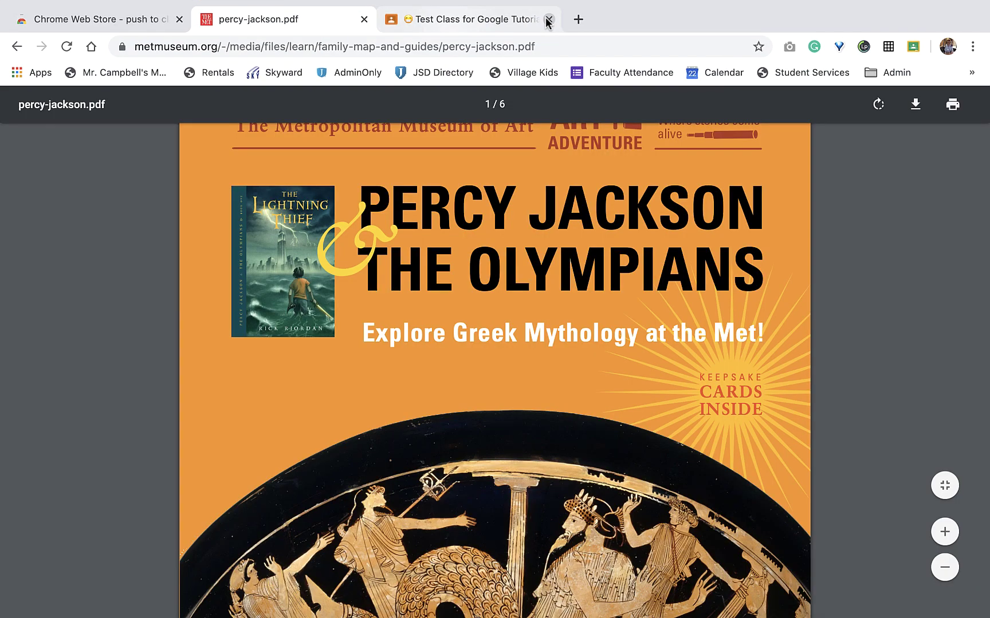
left_click(549, 19)
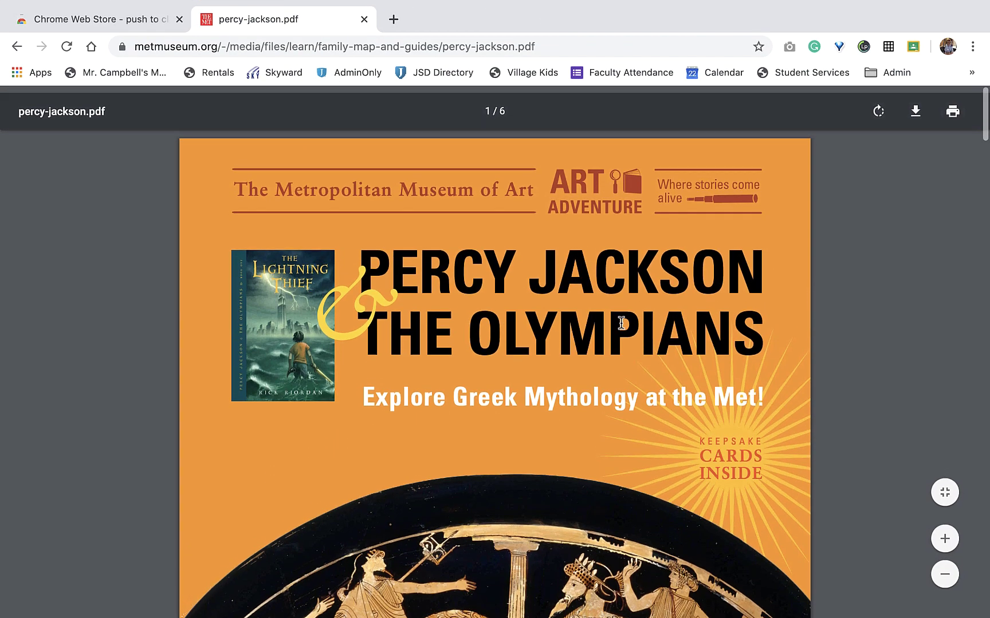
left_click(912, 48)
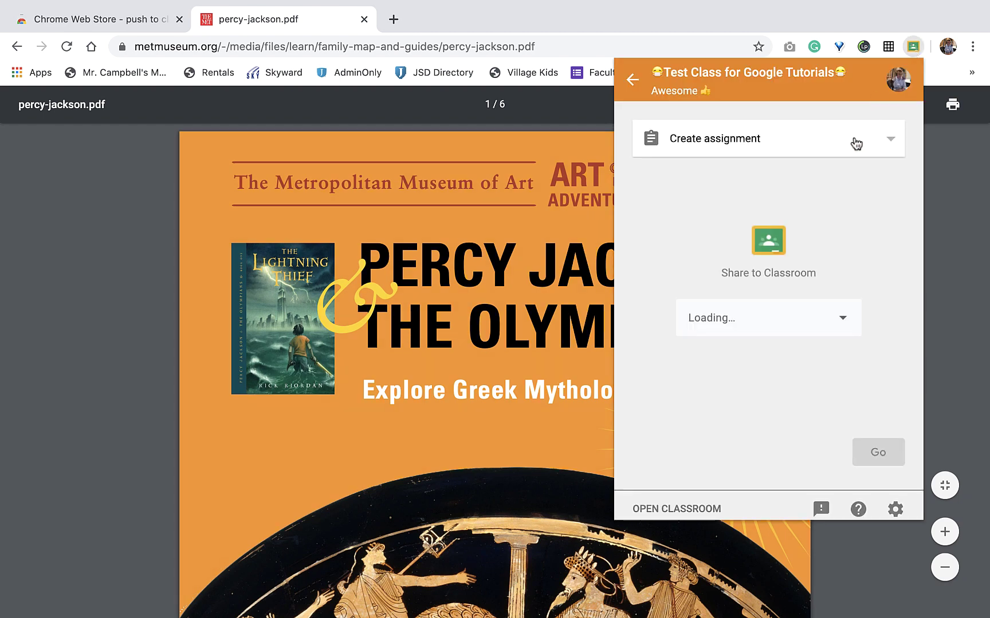
left_click(861, 138)
left_click(792, 177)
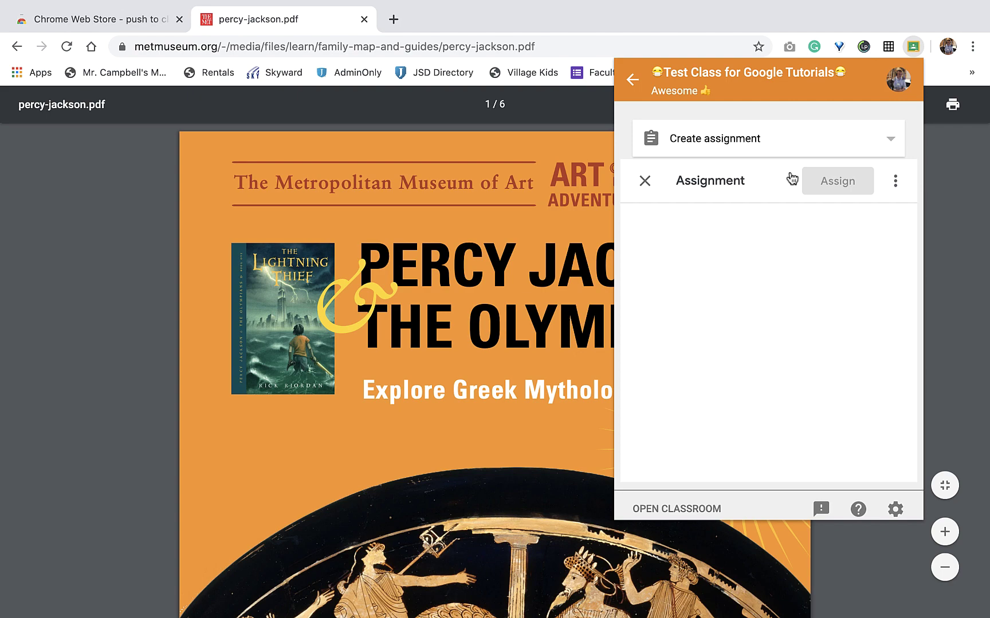
left_click(766, 144)
left_click(754, 181)
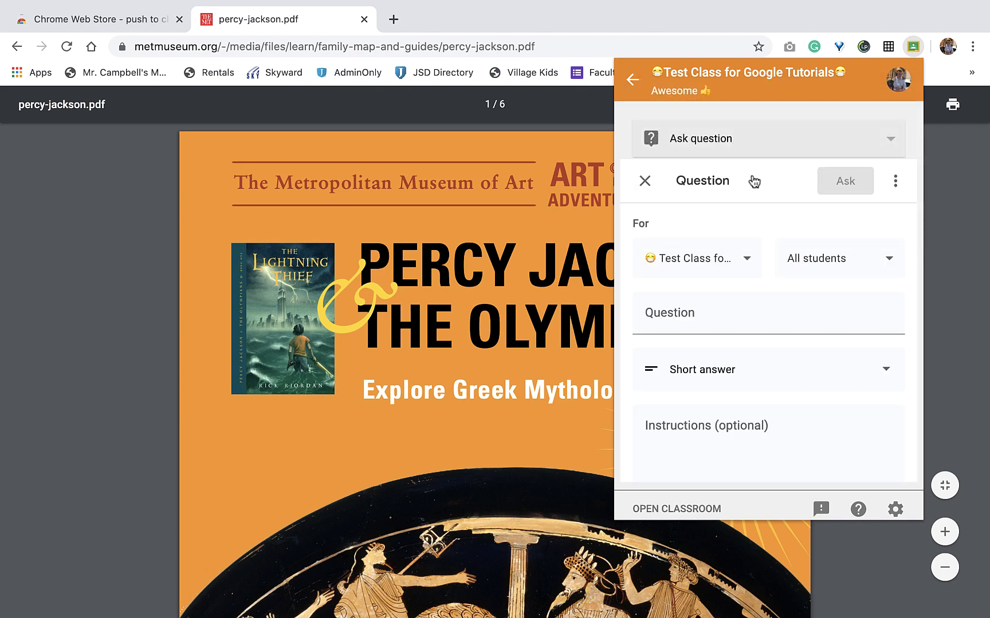
Ask 'What is your favorite piece of art in the MET' with the PDF linked.
left_click(699, 309)
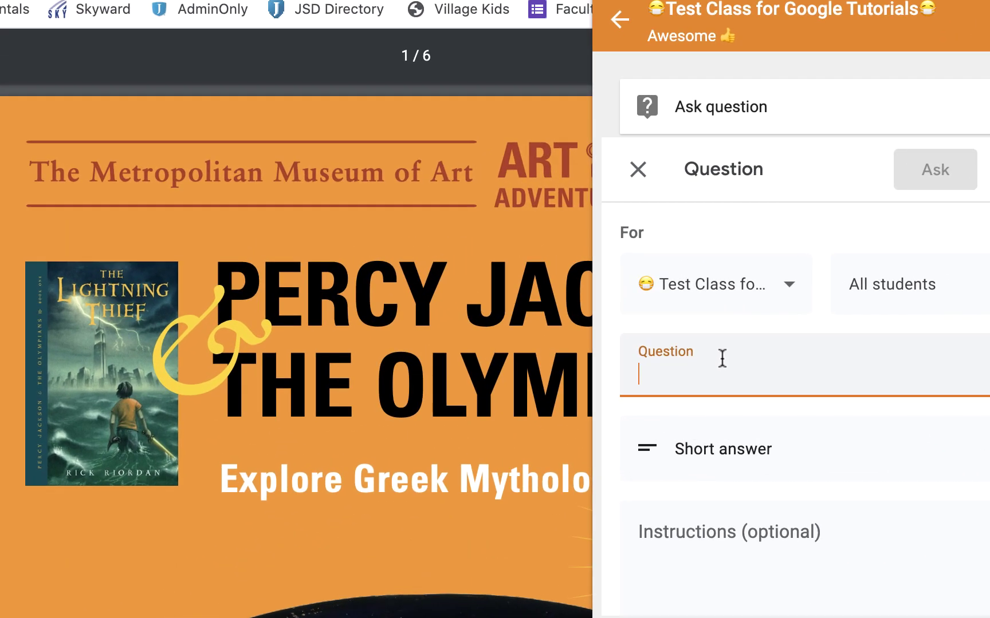
type("What is your ")
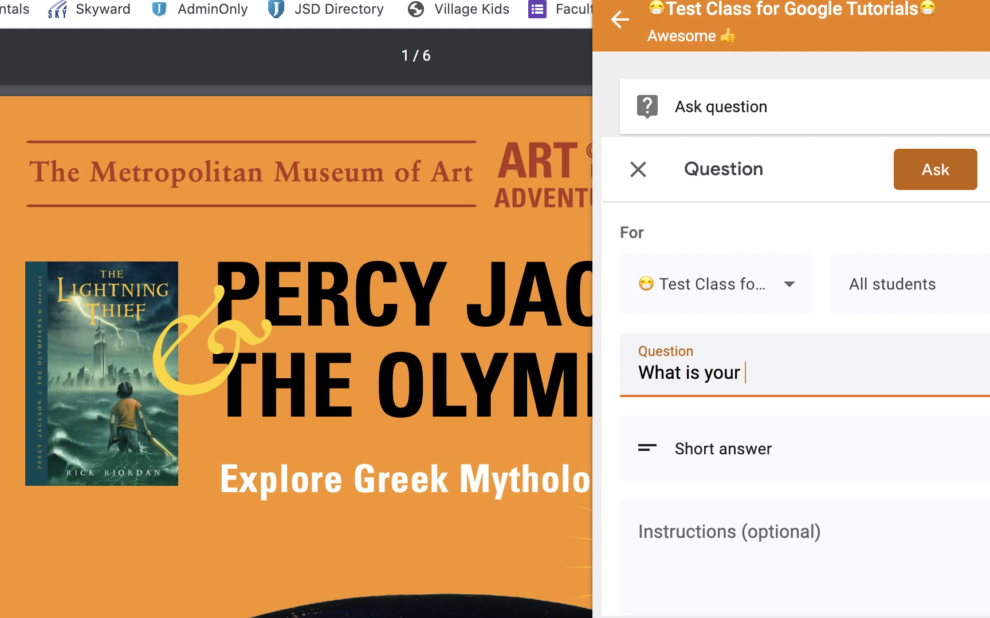
type("favorite pie")
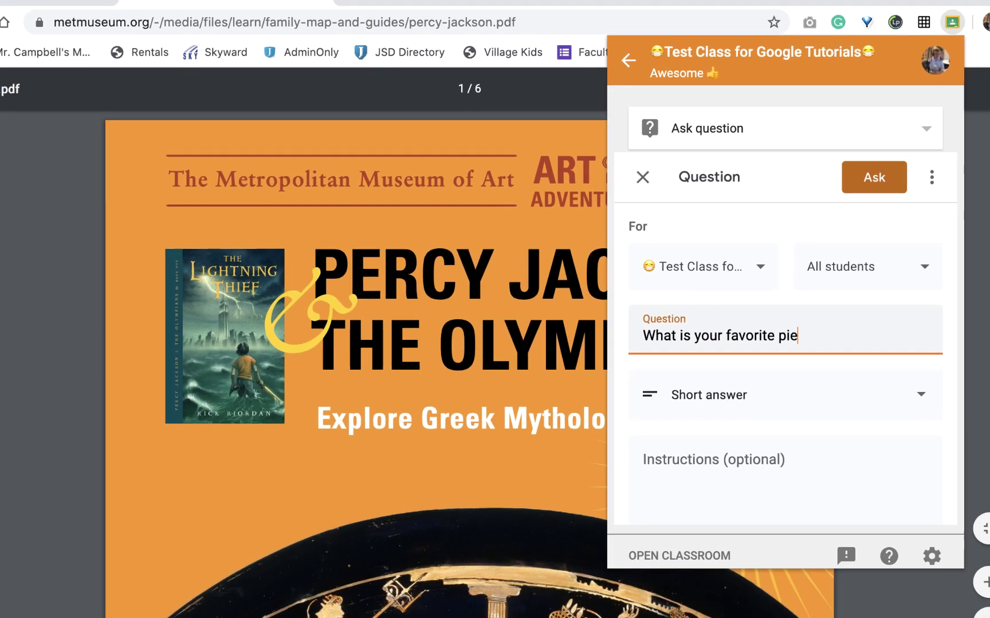
type("ce of")
type(" art in the ")
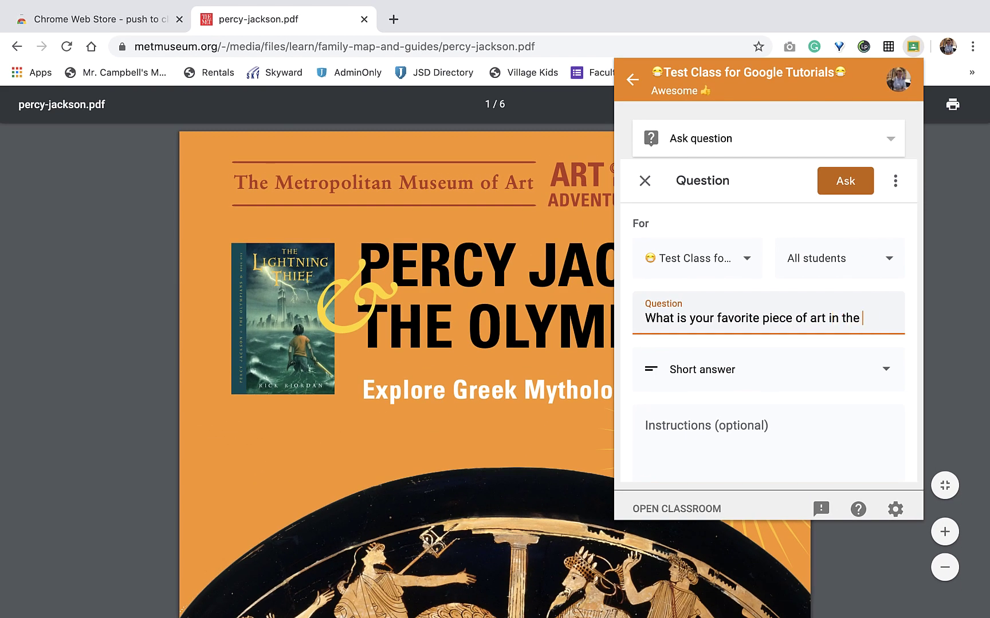
type("ME")
type("?")
scroll(724, 430, "down", 5)
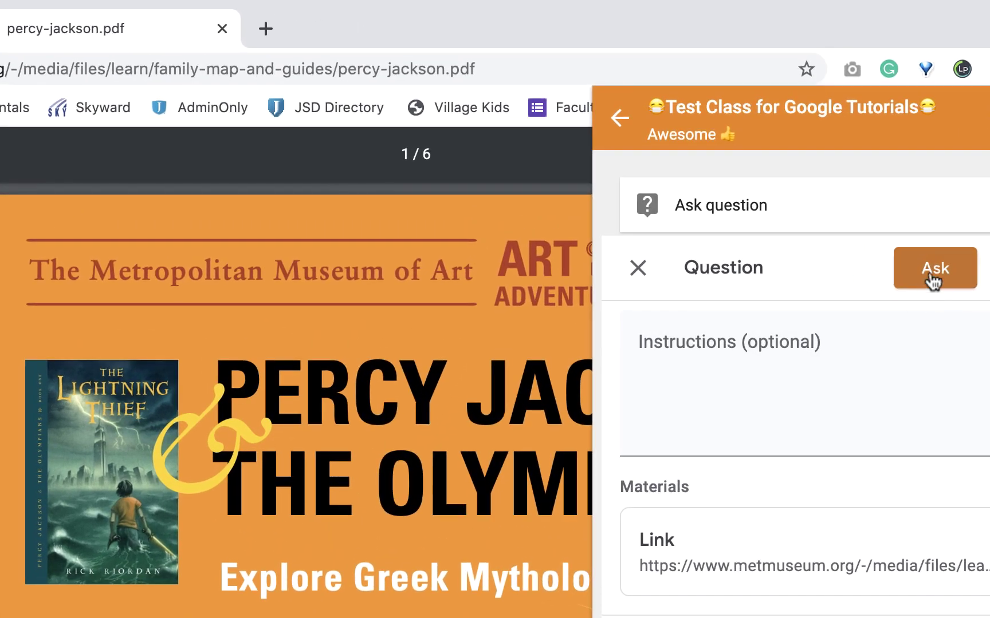
left_click(855, 185)
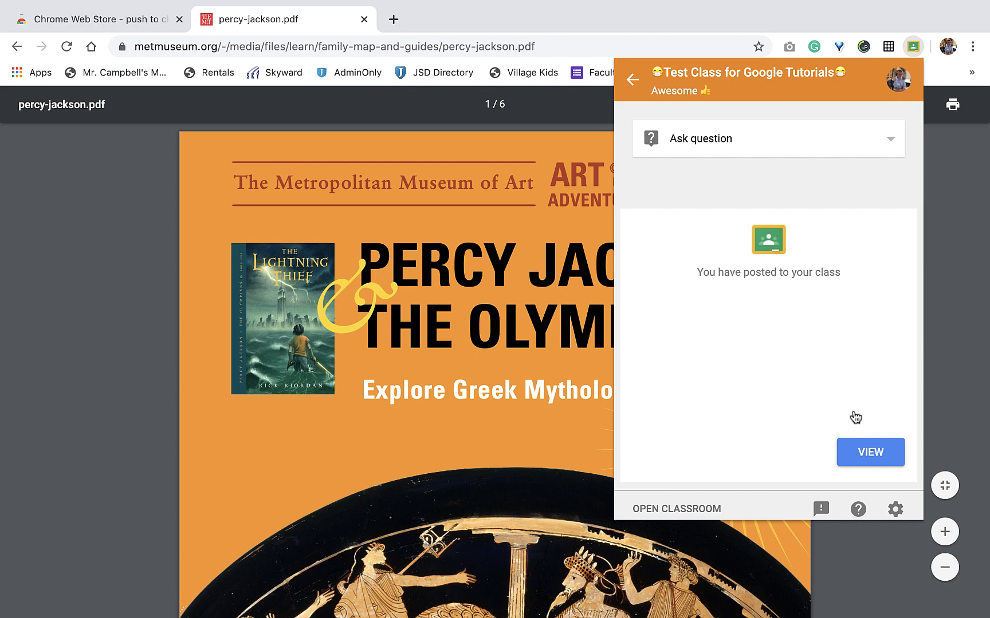
Open the MET art question from the reloaded stream to see its PDF link, then close the PDF tab.
left_click(853, 460)
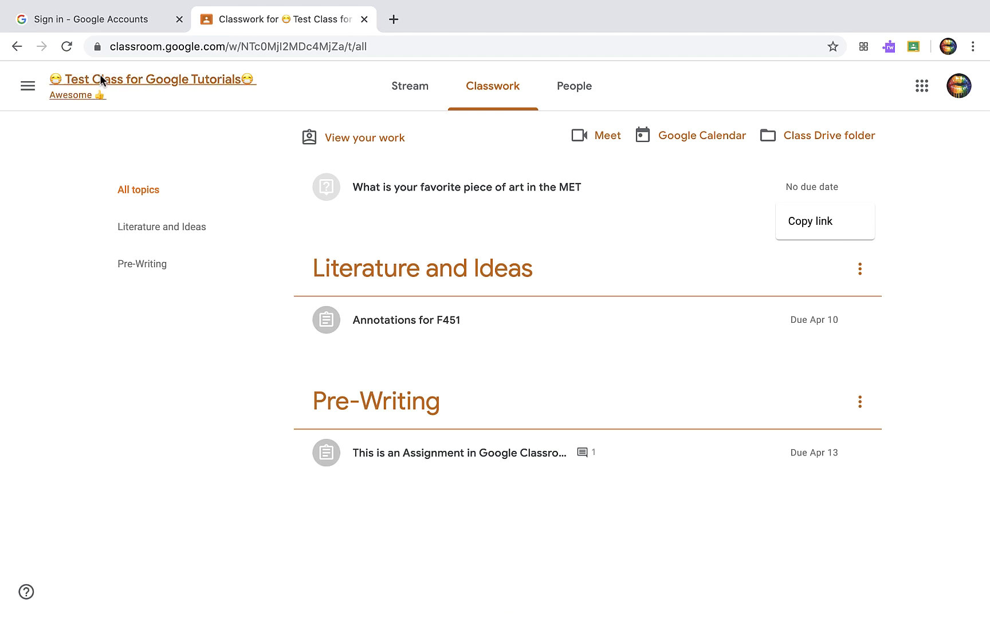
left_click(406, 92)
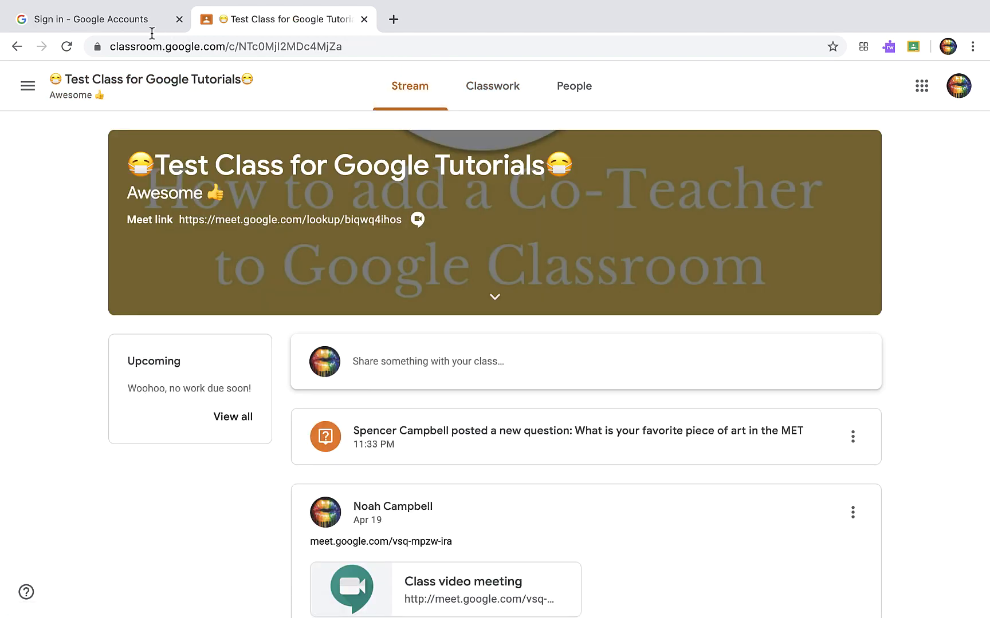
left_click(66, 47)
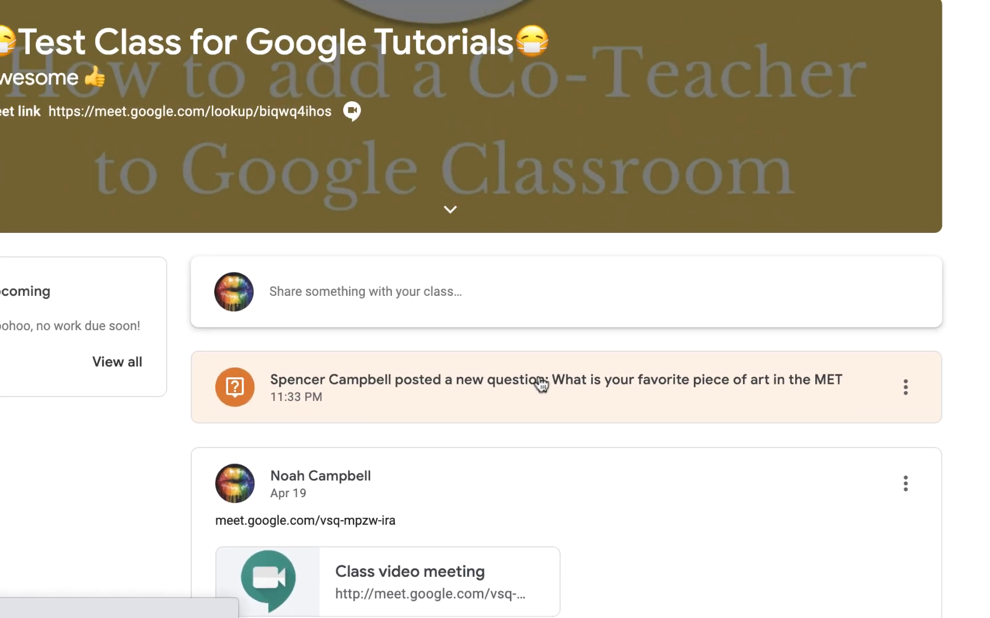
left_click(541, 385)
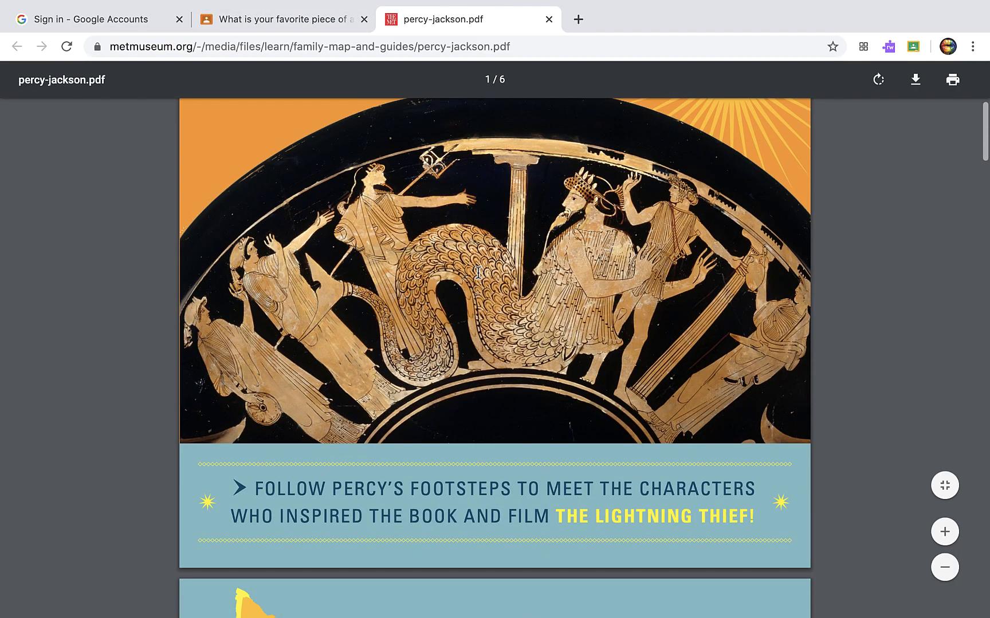
scroll(478, 273, "up", 6)
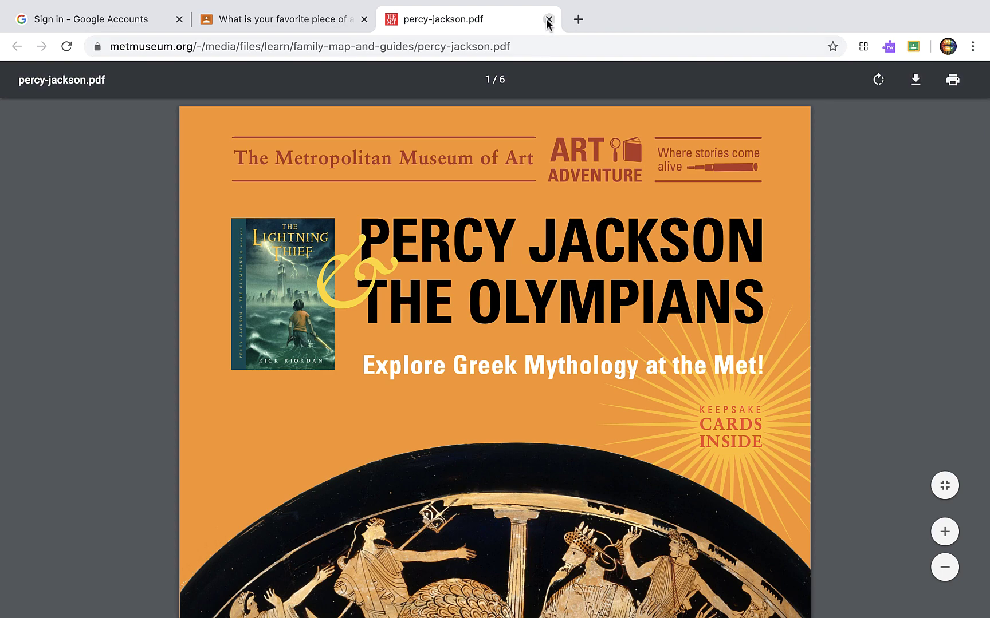
left_click(548, 20)
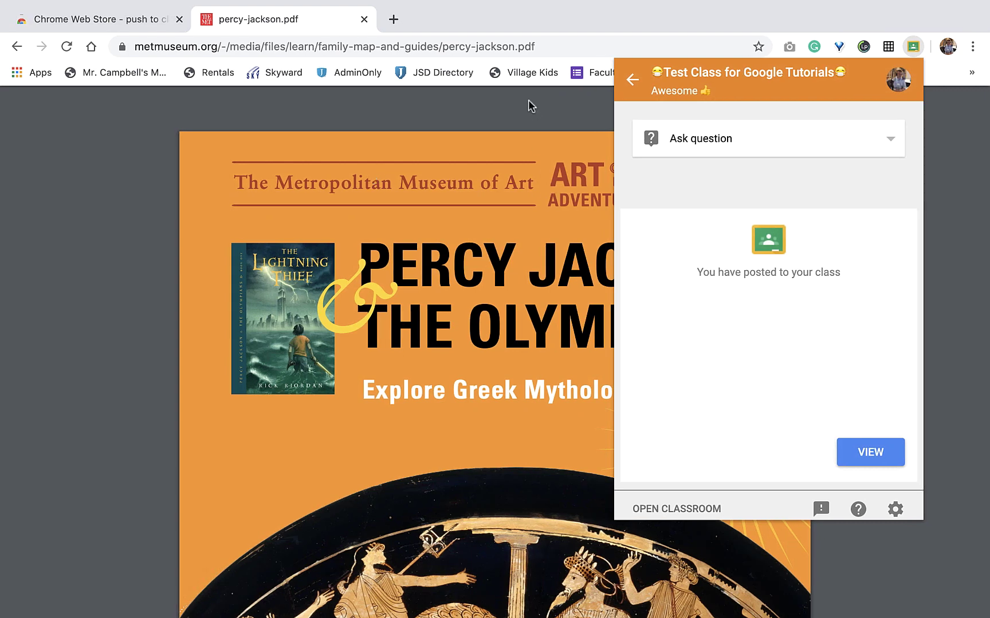
Reopen Share to Classroom as a question and type 'This is an announcement', fixing the typo.
left_click(528, 101)
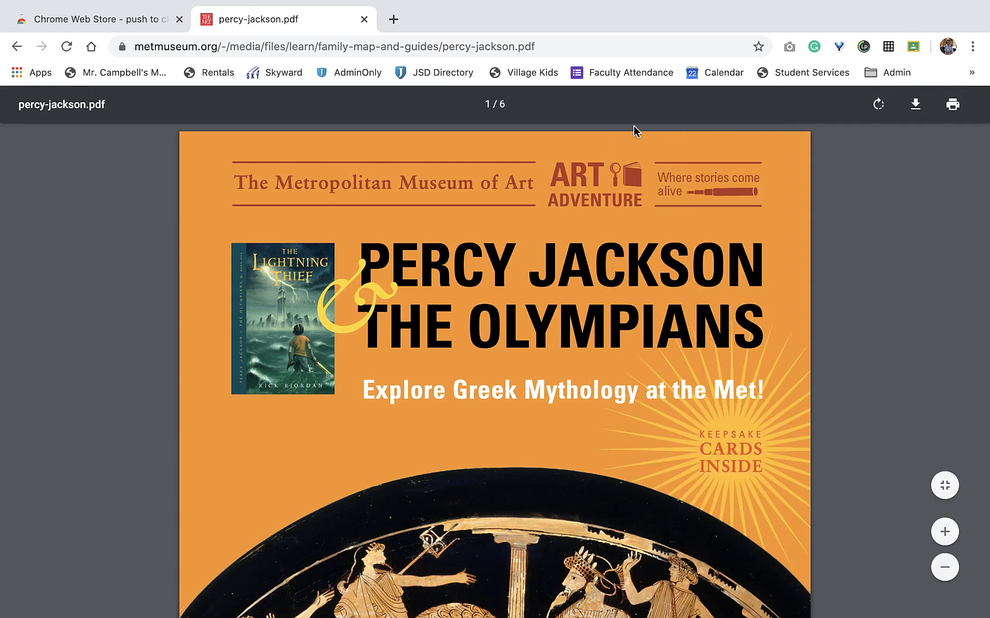
left_click(910, 47)
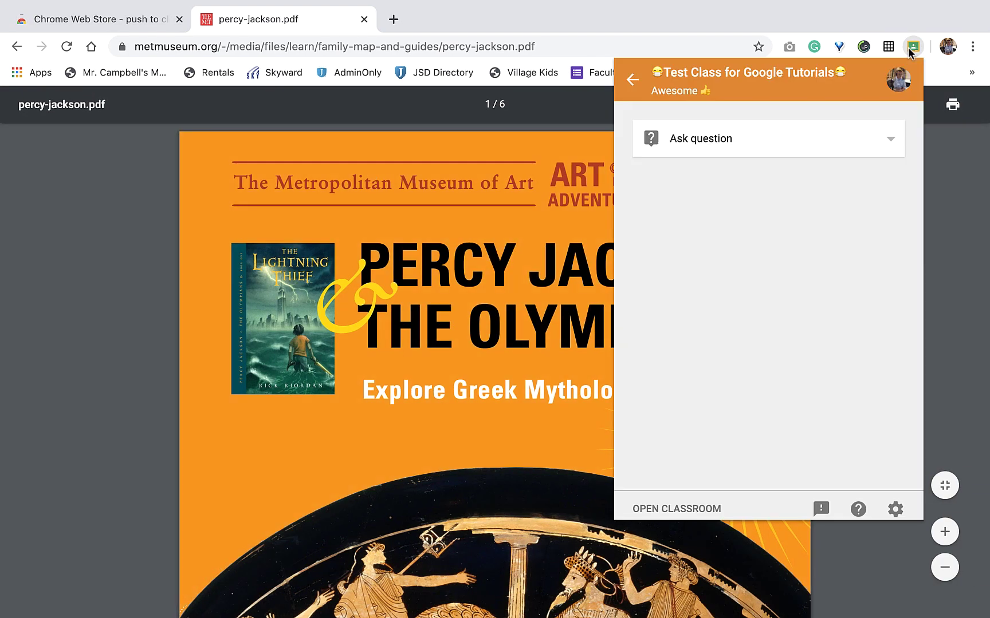
left_click(887, 139)
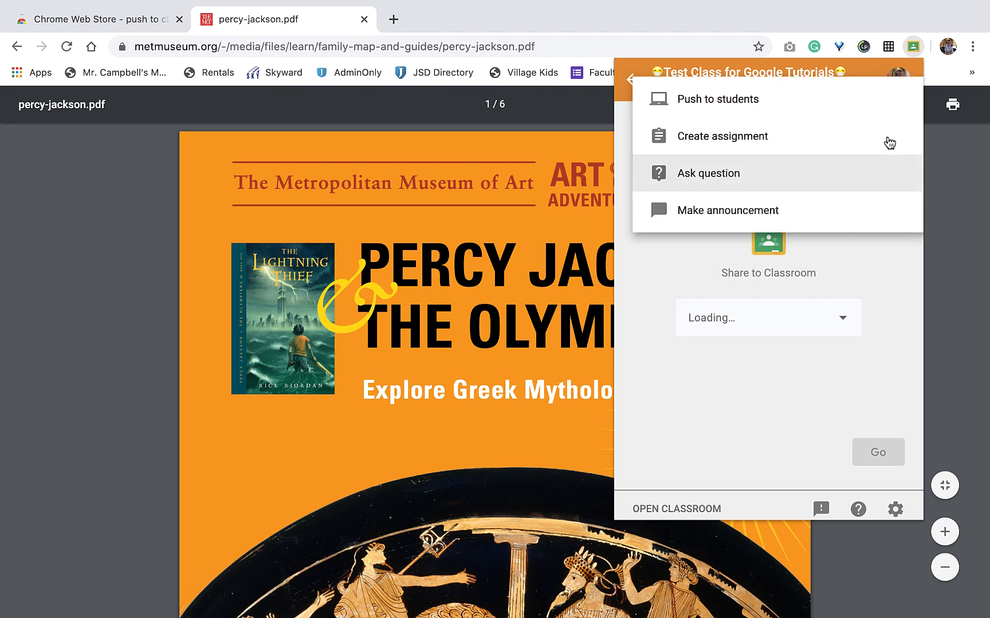
key("Return")
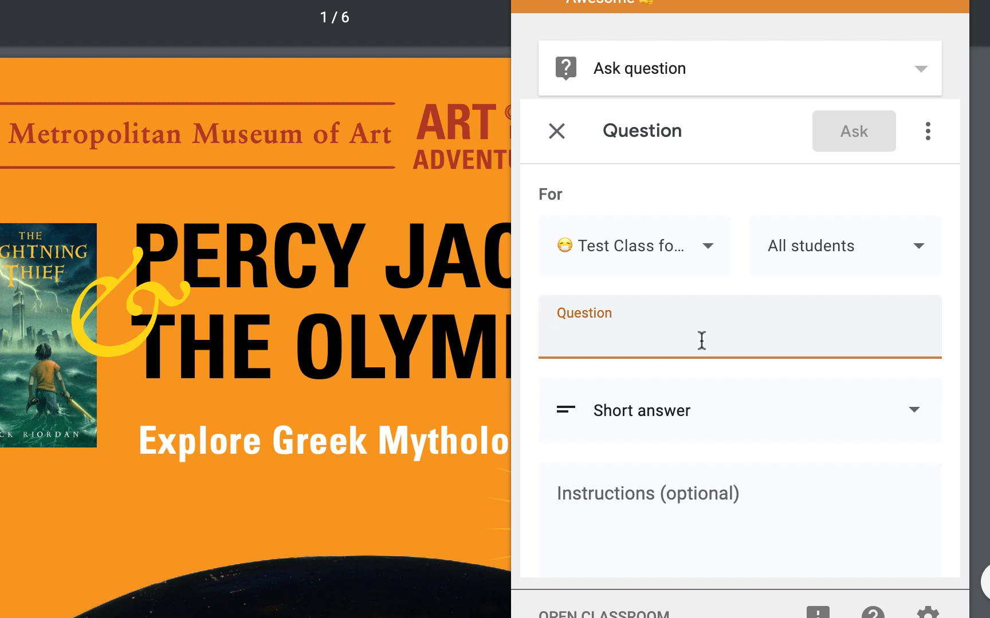
type("This")
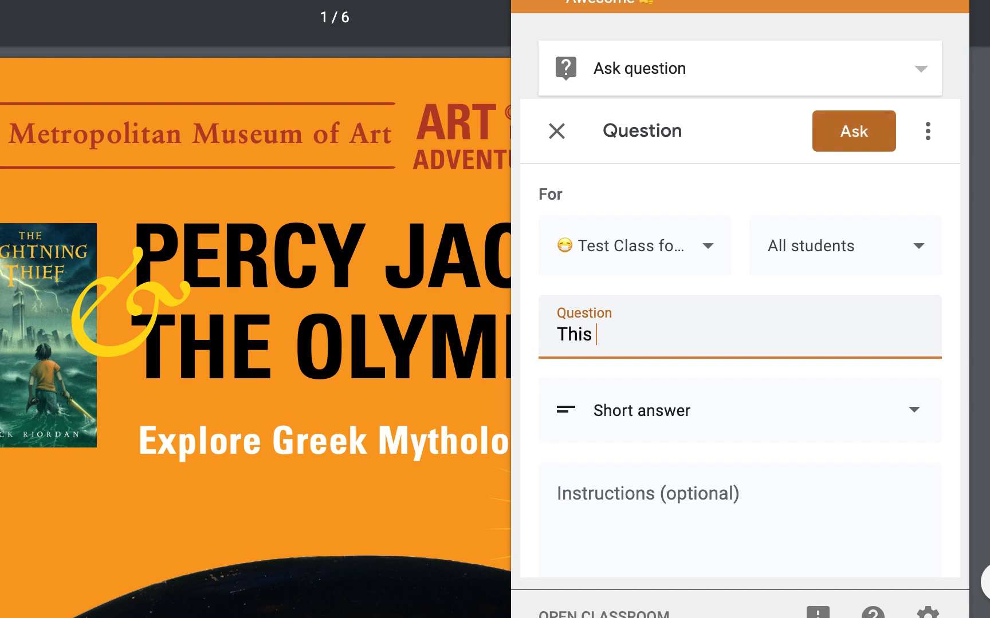
type(" is an announcment")
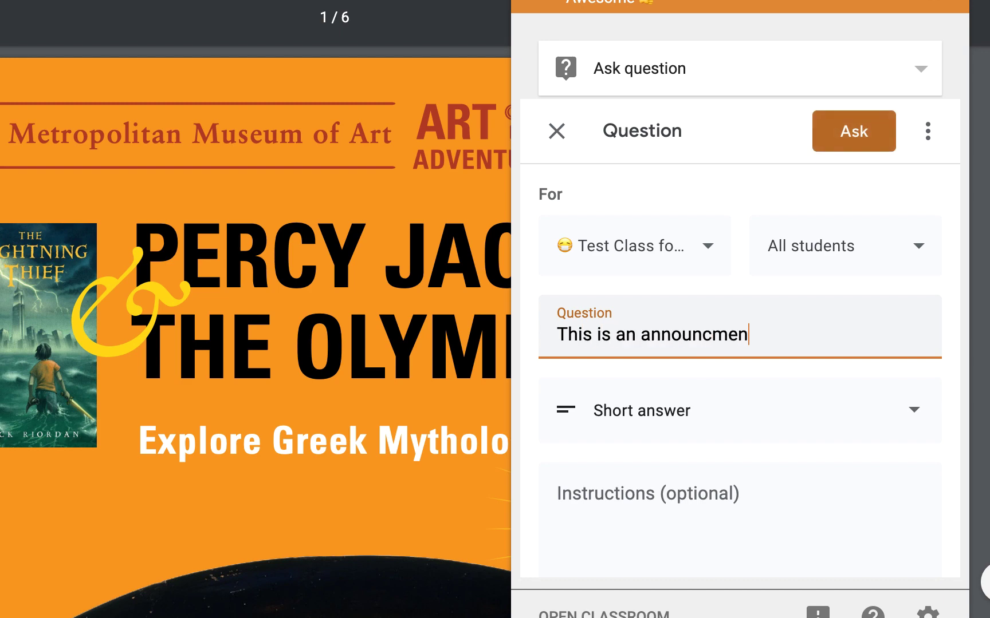
left_click(712, 338)
type("e")
scroll(766, 453, "down", 2)
scroll(766, 453, "up", 2)
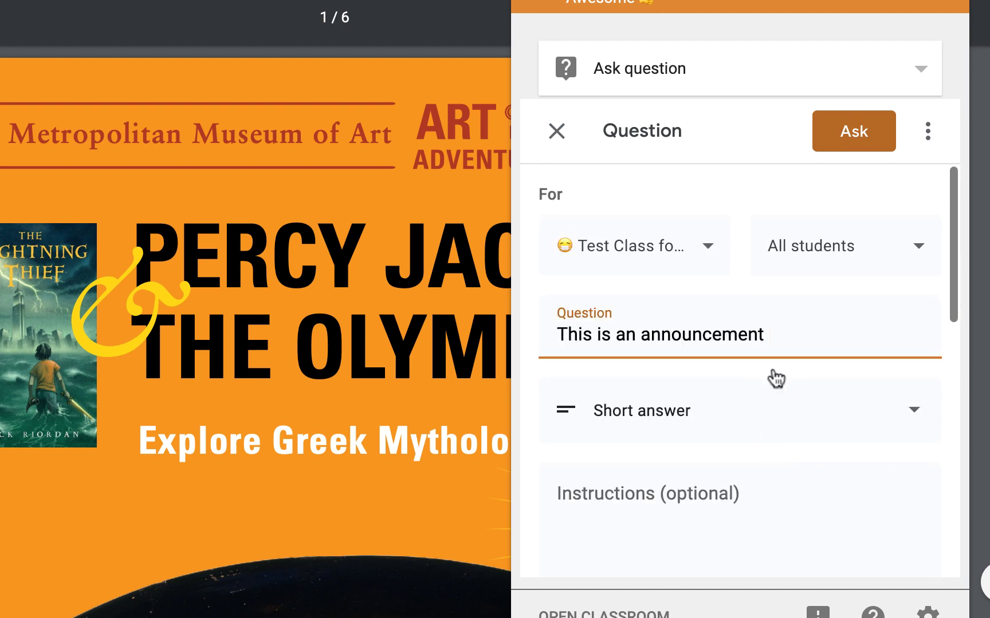
left_click(855, 355)
scroll(856, 358, "down", 5)
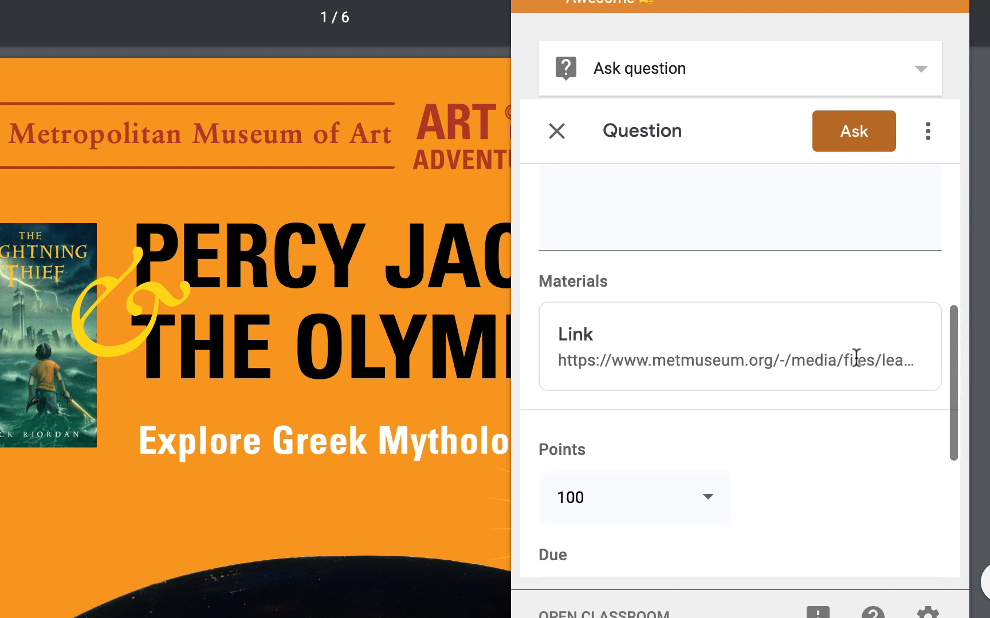
Switch the post to an announcement, enter 'This is an announcement', and post it.
left_click(922, 73)
left_click(777, 175)
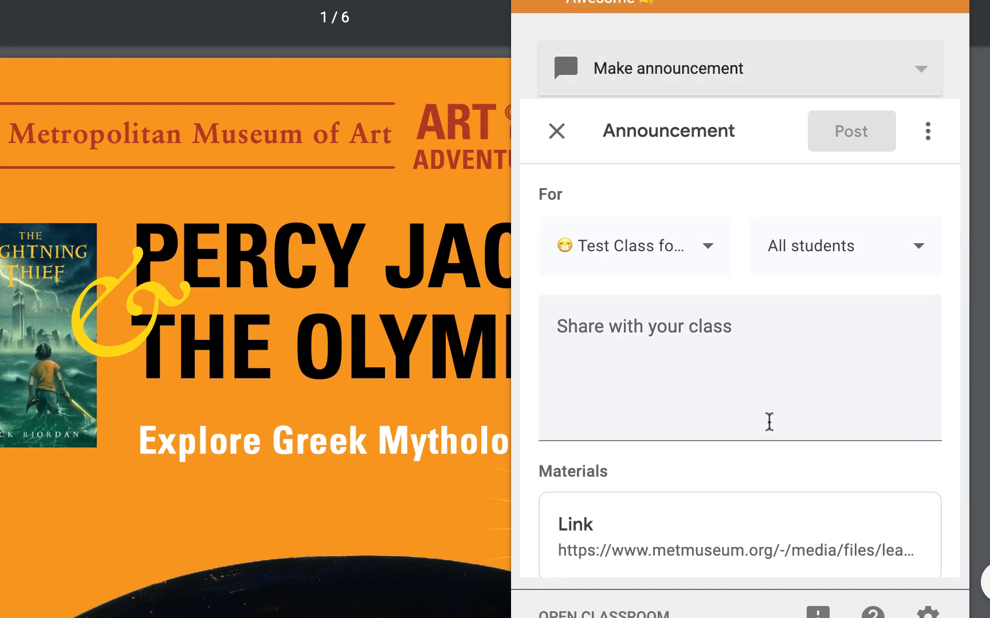
left_click(732, 403)
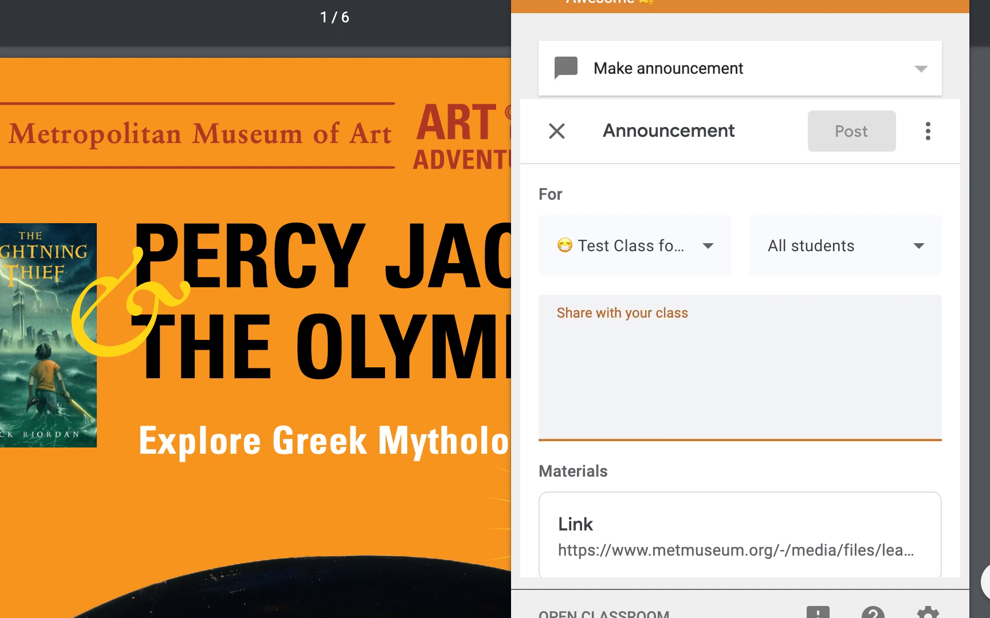
type("This is an annou")
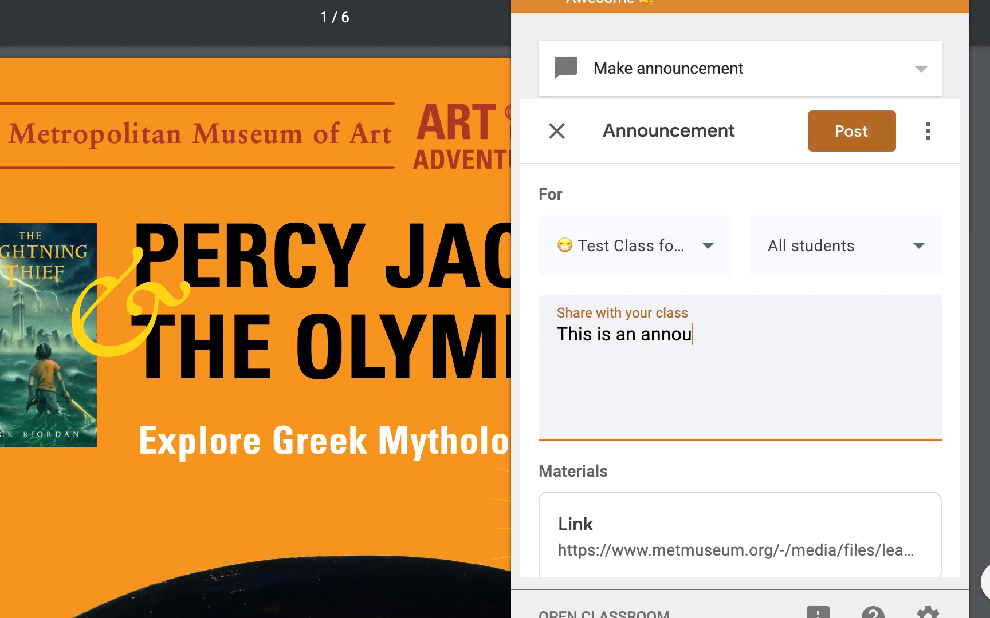
type("ncement")
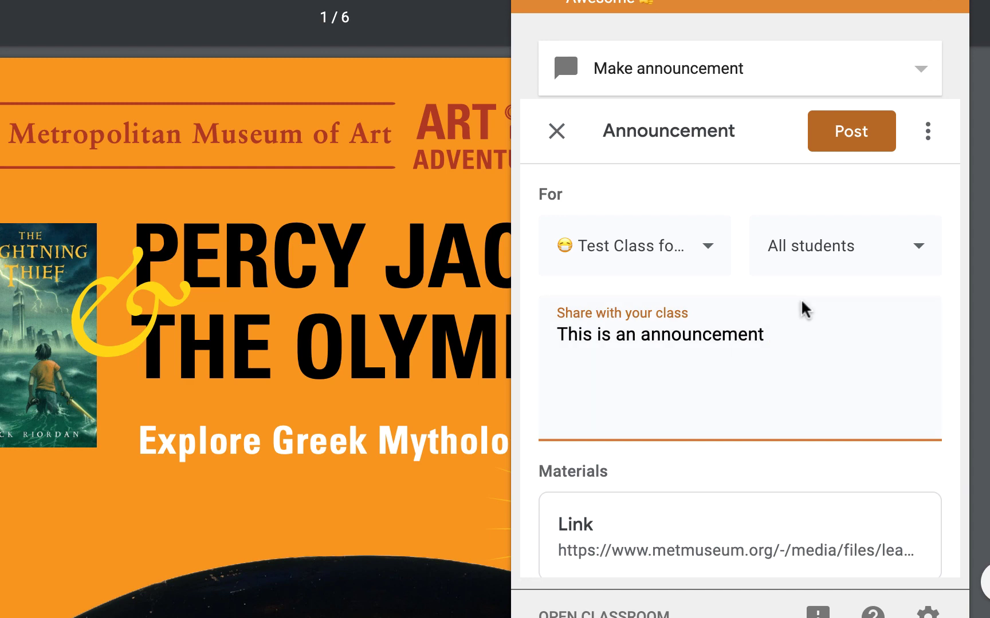
left_click(864, 148)
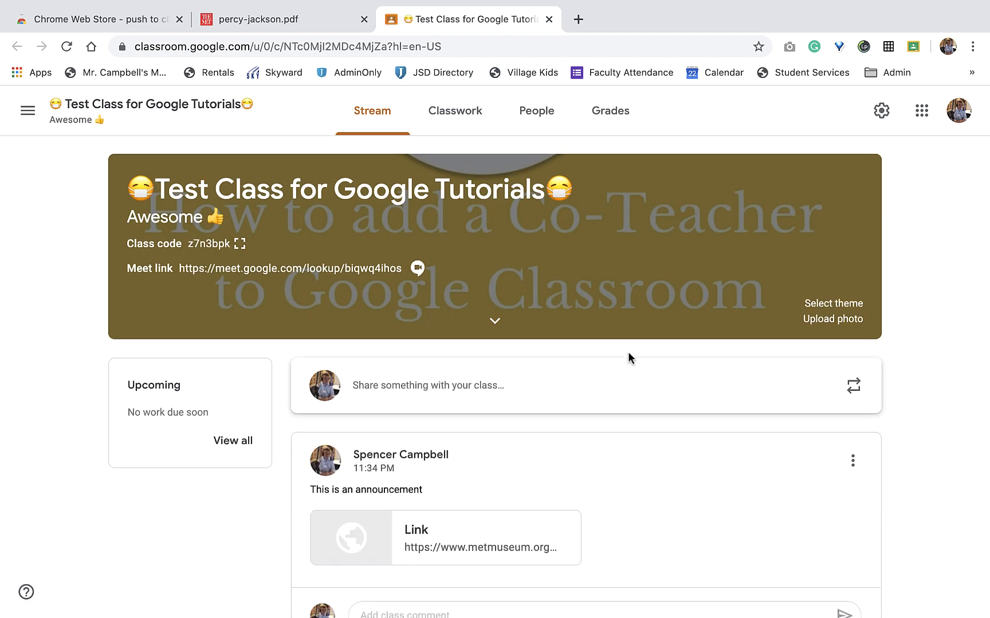
Return to the class stream and reload it to show 'This is an announcement' with the Met link.
scroll(628, 358, "down", 3)
scroll(444, 235, "up", 1)
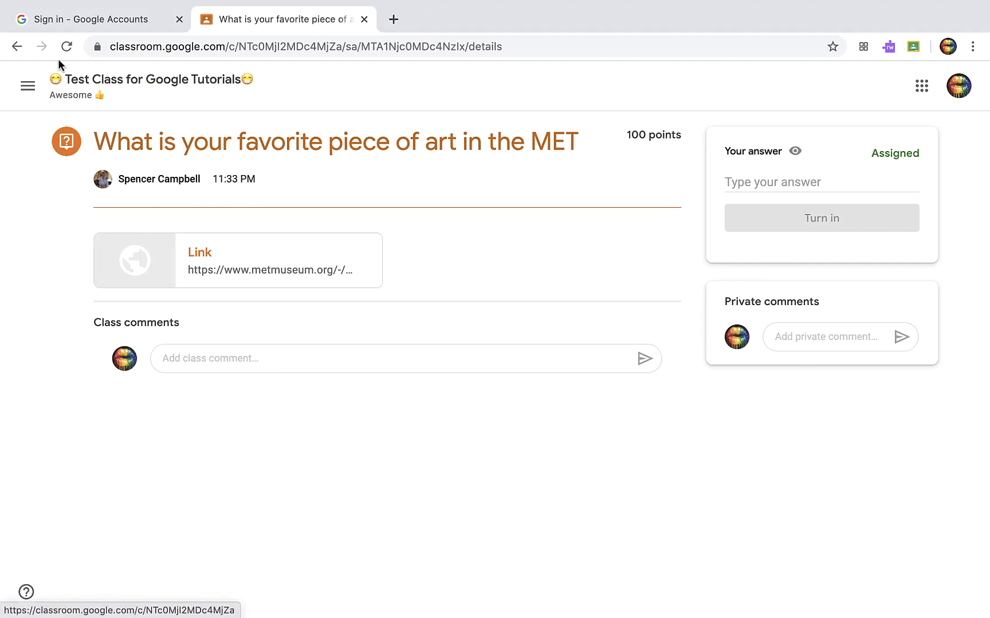
left_click(63, 75)
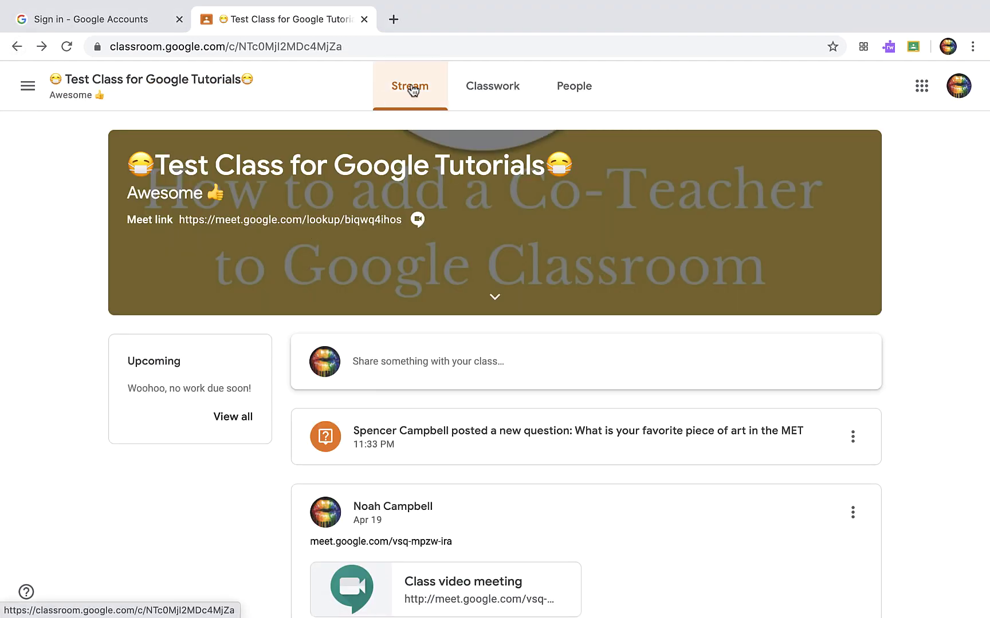
left_click(66, 47)
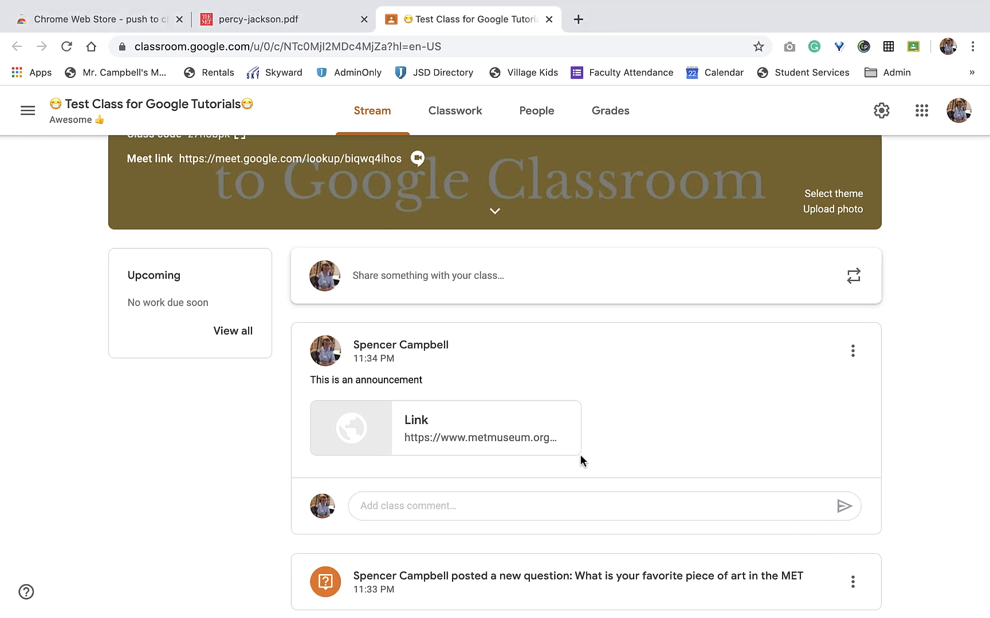
Return to the Chrome Web Store results showing Share to Classroom already added.
left_click(117, 17)
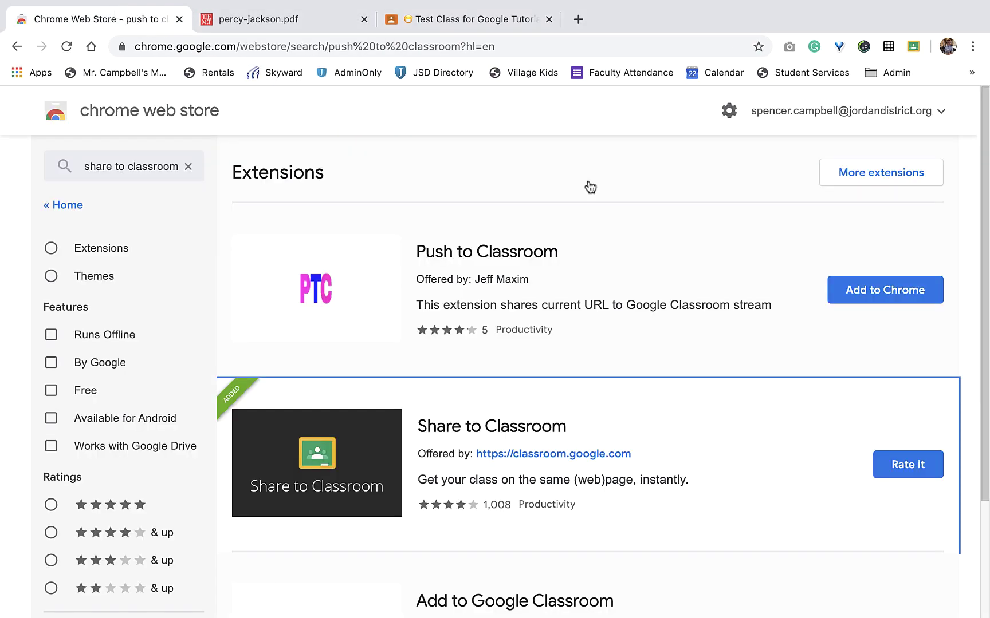